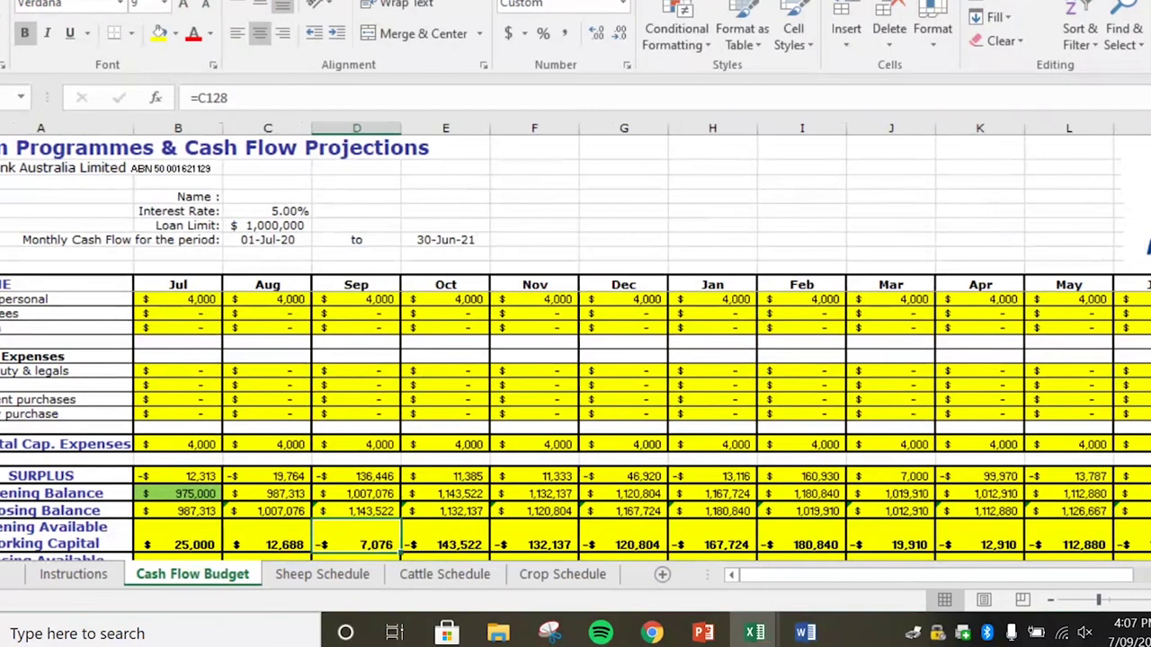
# - Examine the monthly income section of the Cash Flow Budget, from July onwards down to the total income row
pyautogui.scroll(12, 576, 427)
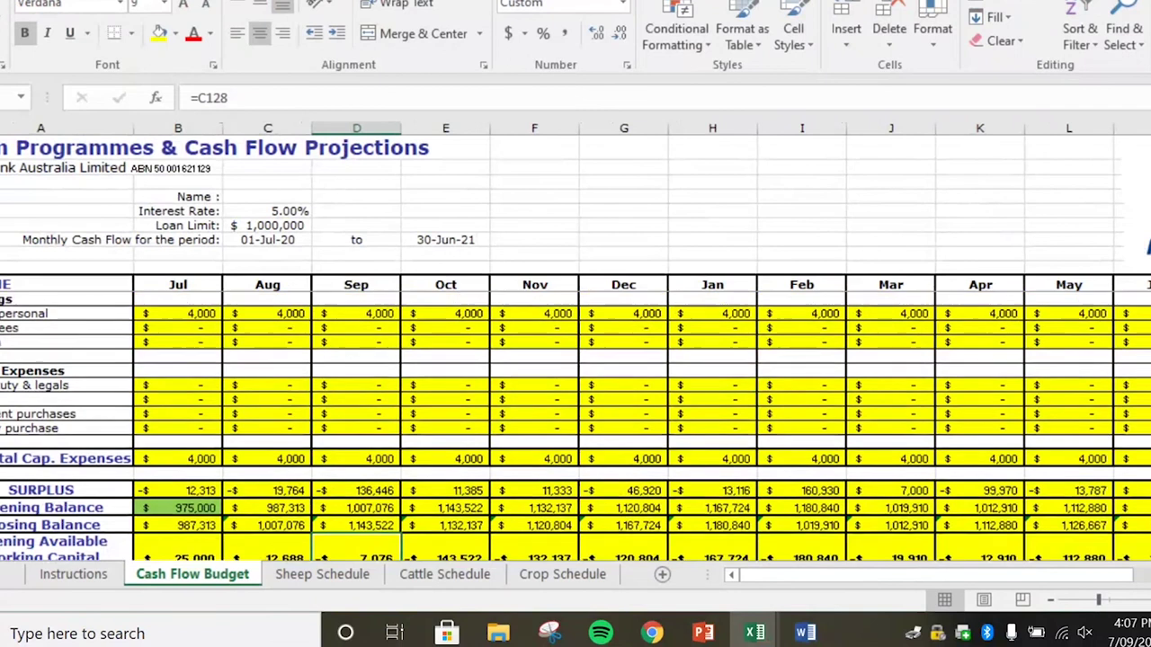
pyautogui.scroll(12, 576, 427)
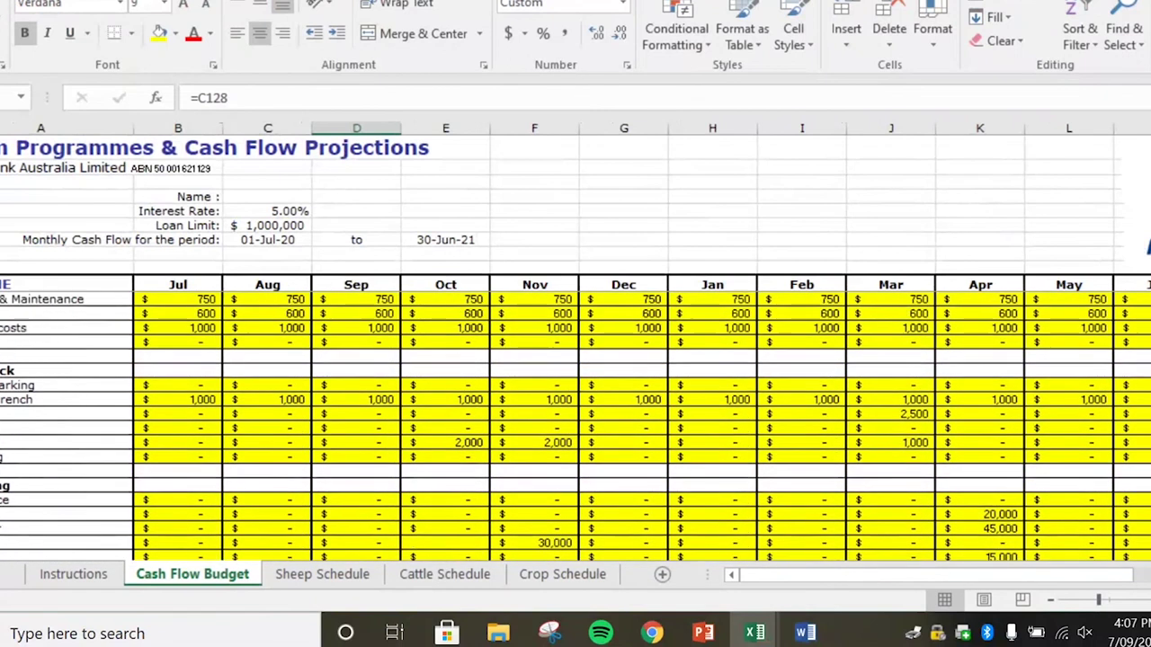
pyautogui.scroll(12, 575, 427)
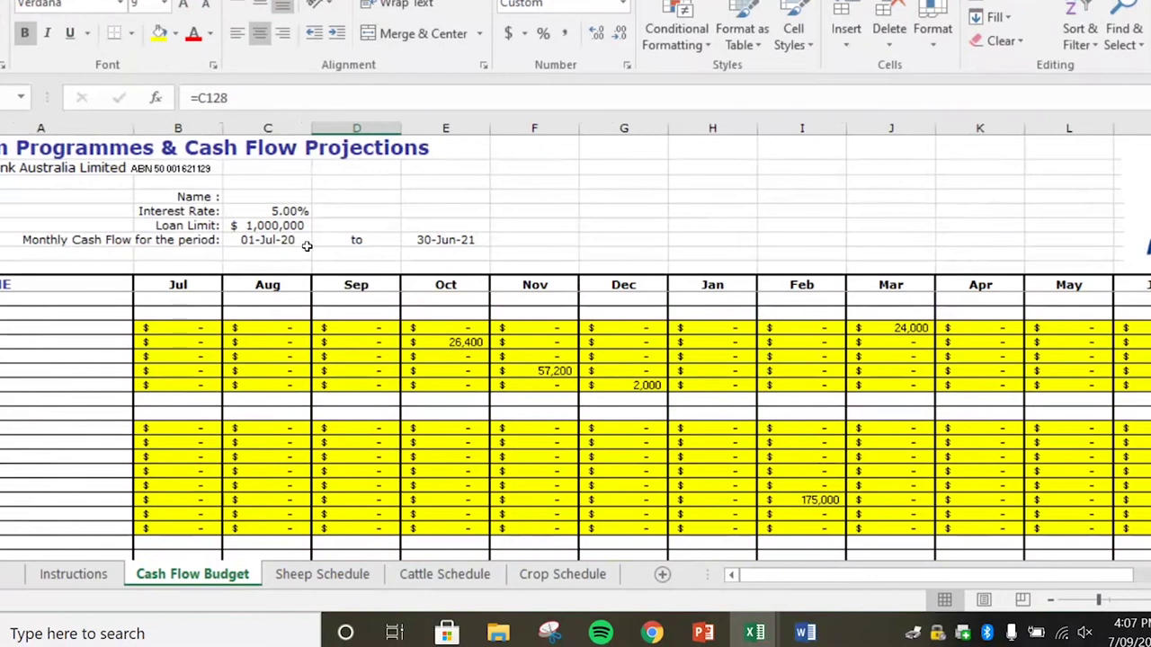
pyautogui.click(200, 284)
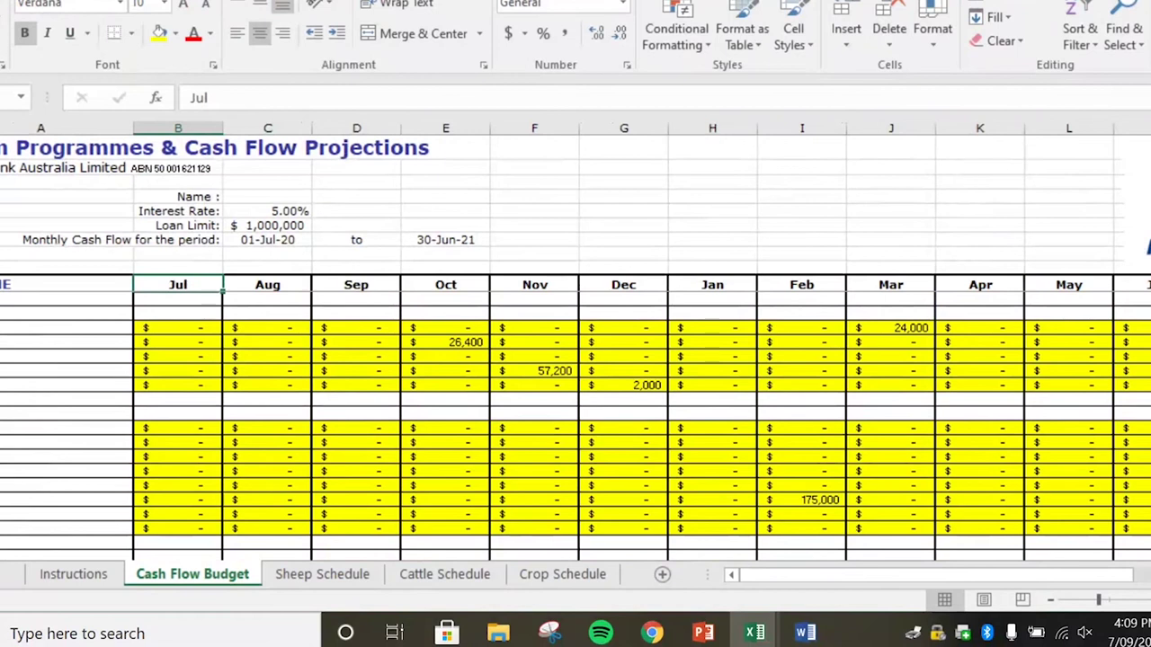
pyautogui.scroll(-3, 575, 423)
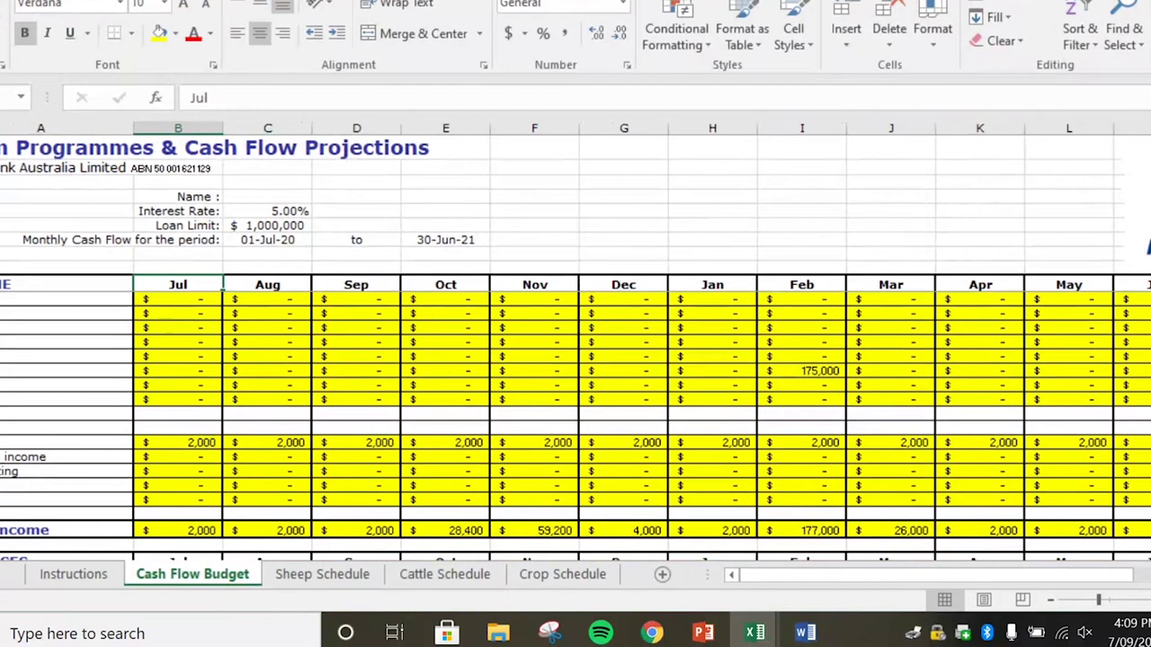
pyautogui.scroll(-3, 575, 422)
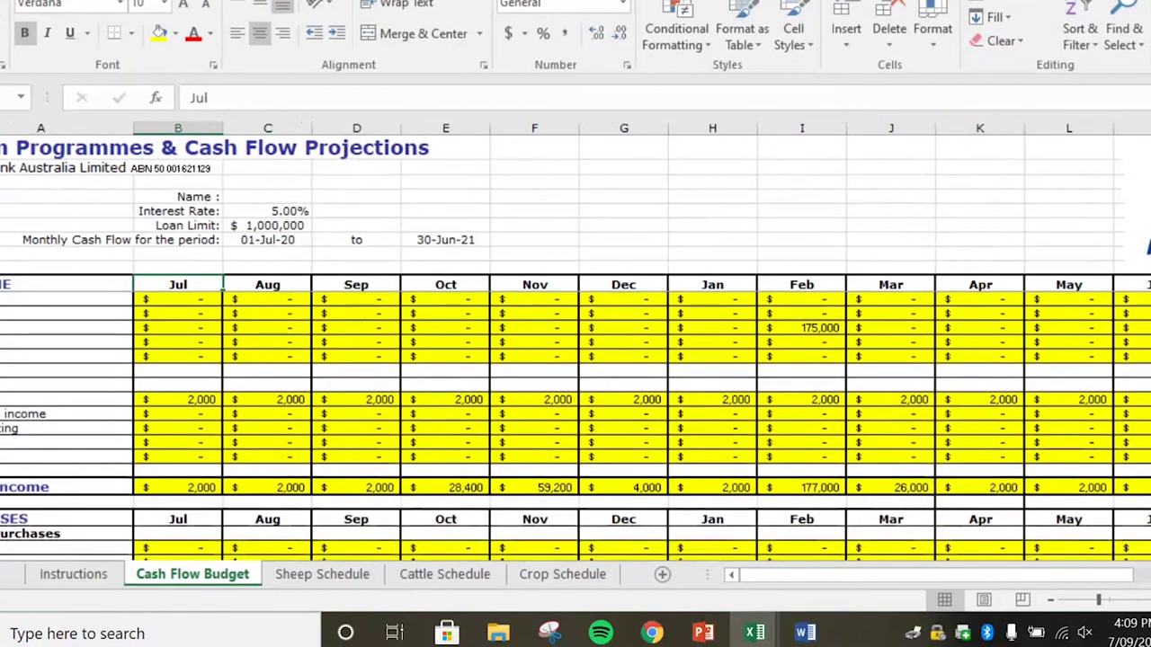
pyautogui.scroll(-2, 576, 423)
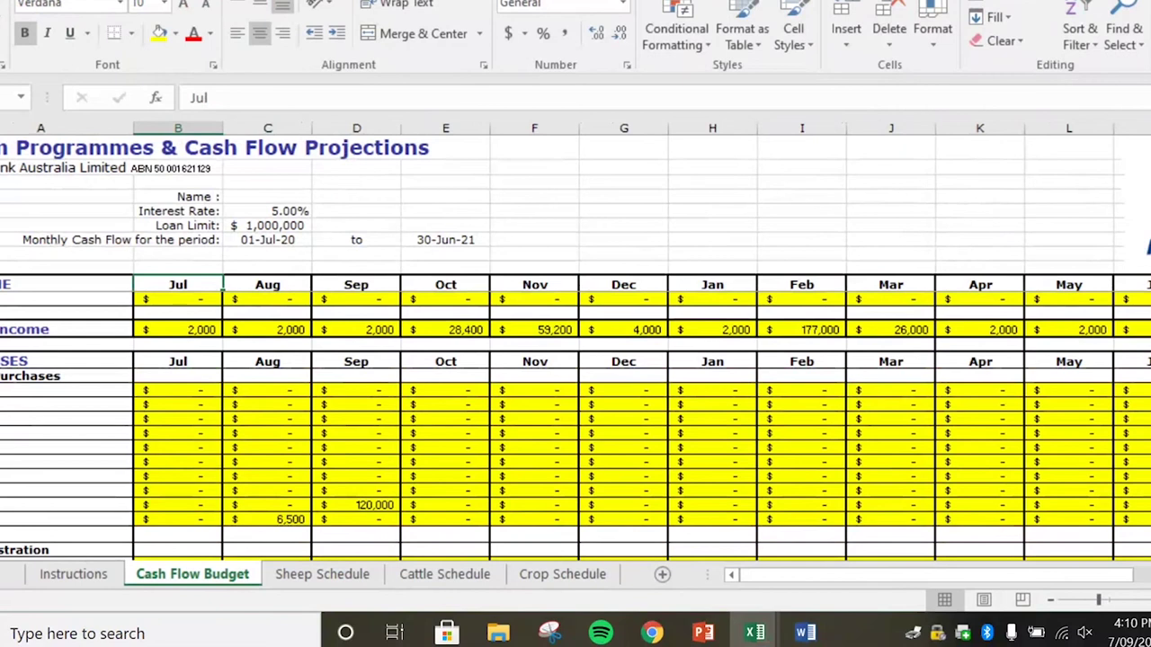
# - Examine the monthly expenses, from purchases, administration and overheads through livestock and cropping to the financial costs and operating surplus
pyautogui.scroll(-3, 576, 422)
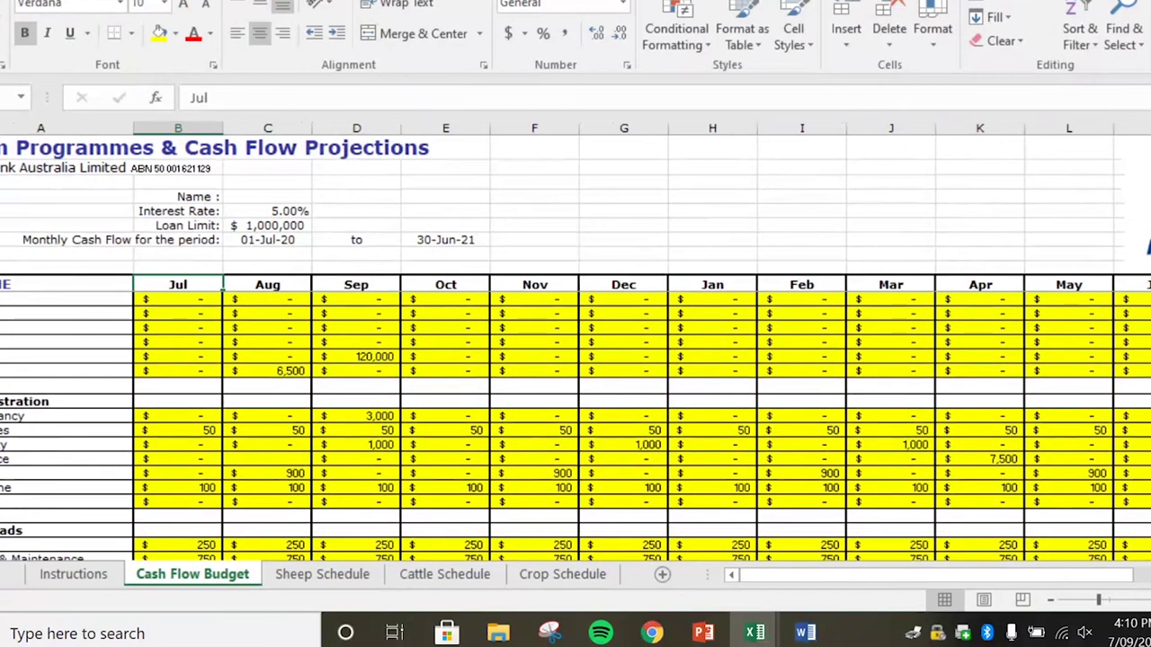
pyautogui.scroll(-1, 576, 423)
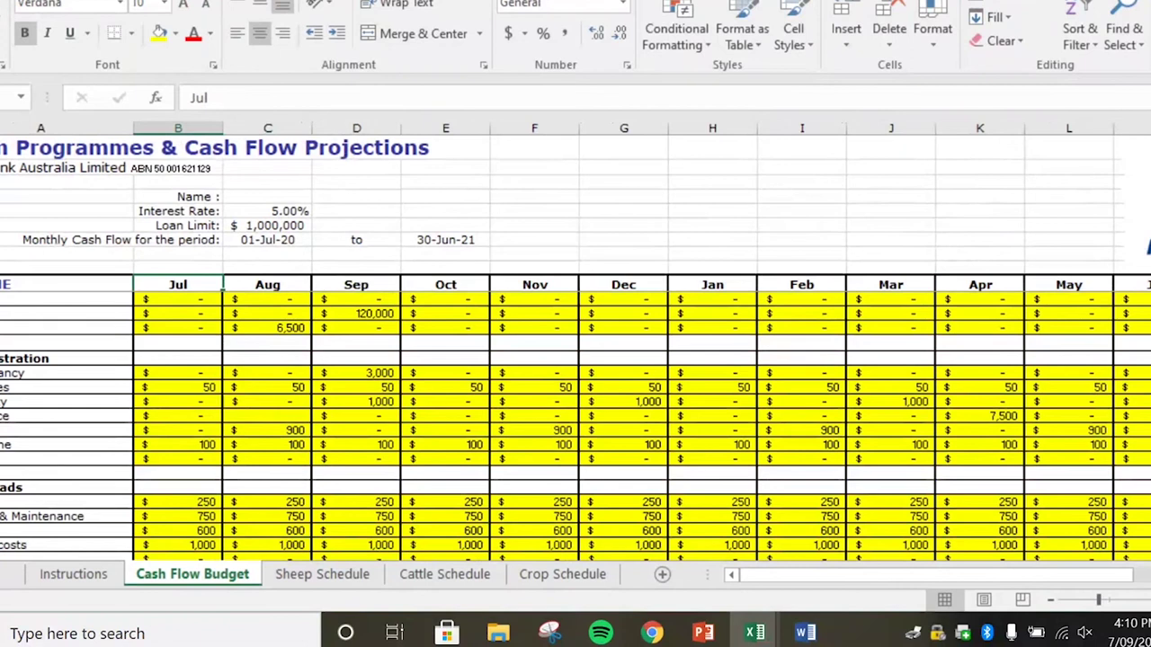
pyautogui.scroll(-2, 575, 423)
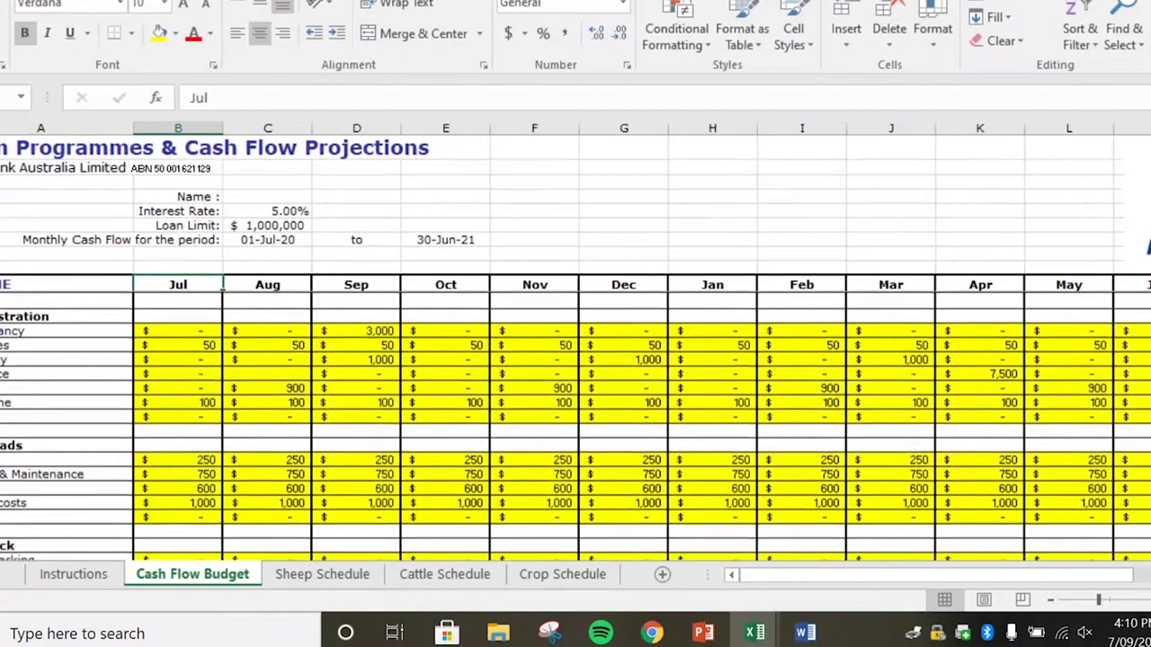
pyautogui.scroll(-3, 576, 422)
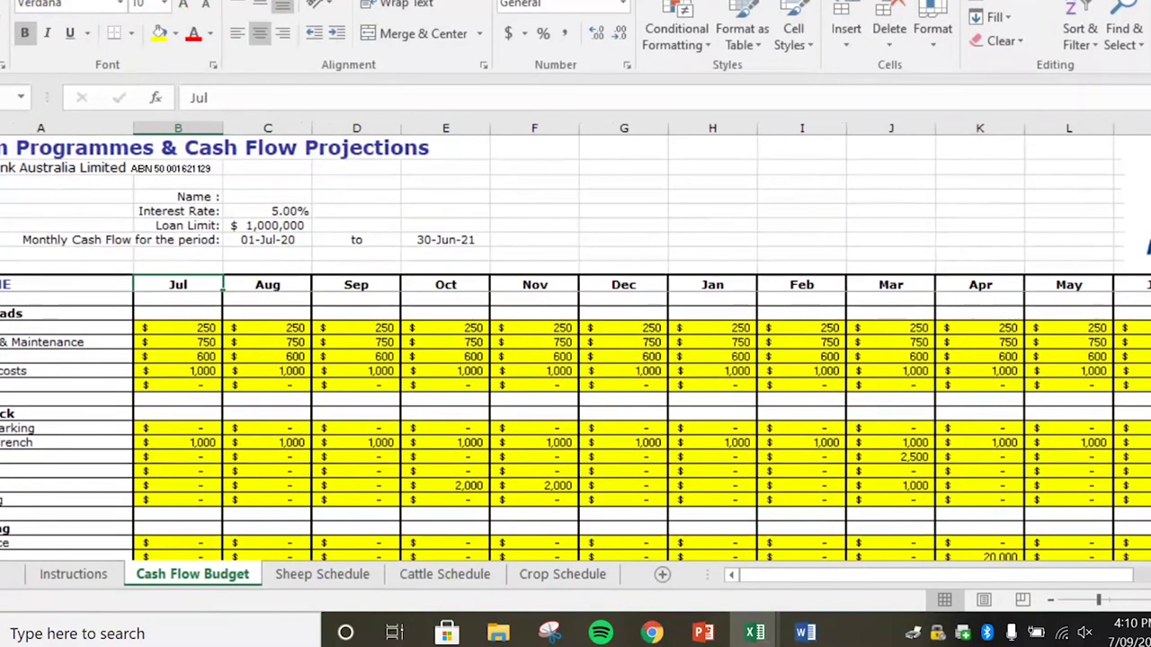
pyautogui.scroll(-2, 576, 423)
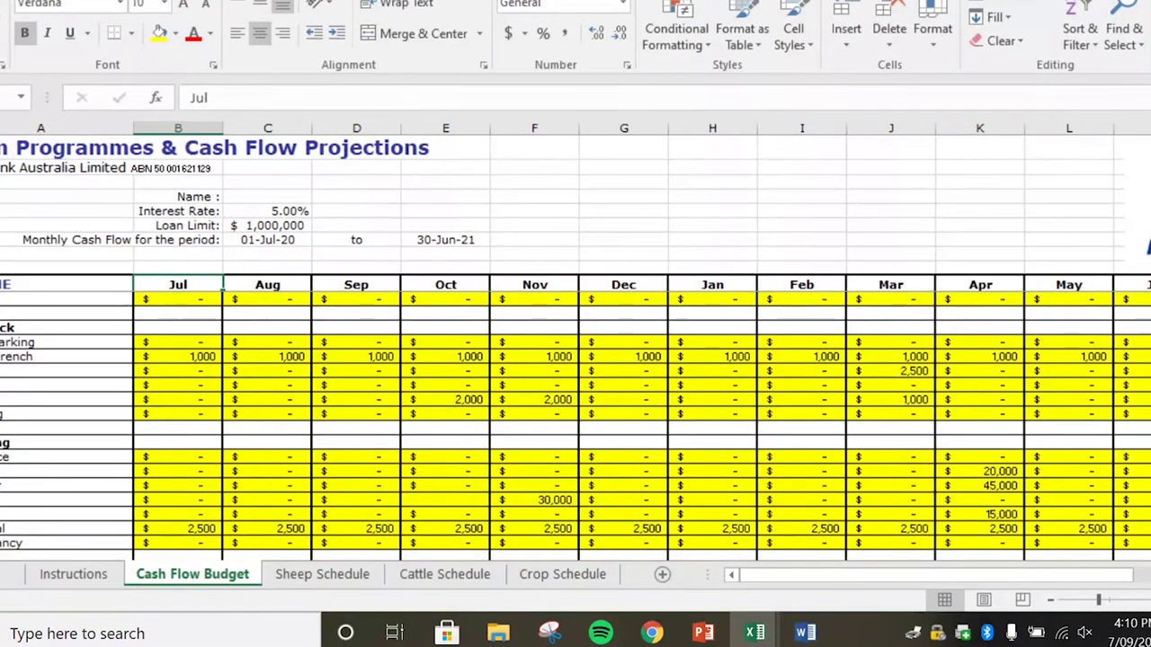
pyautogui.scroll(-1, 576, 422)
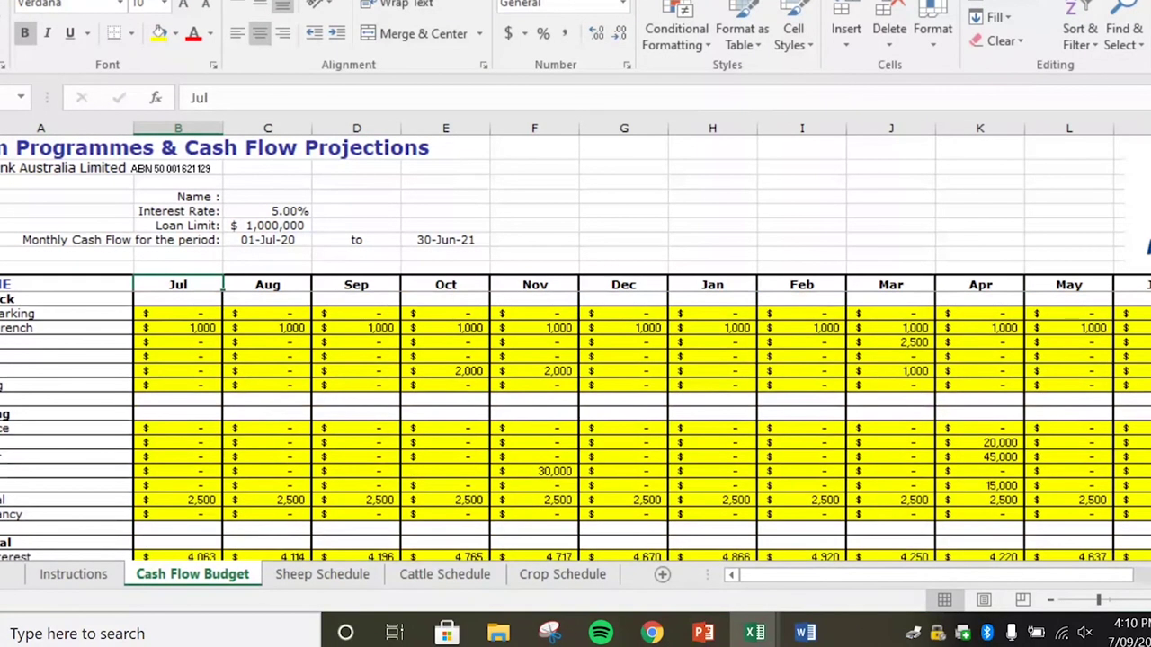
pyautogui.scroll(-2, 575, 422)
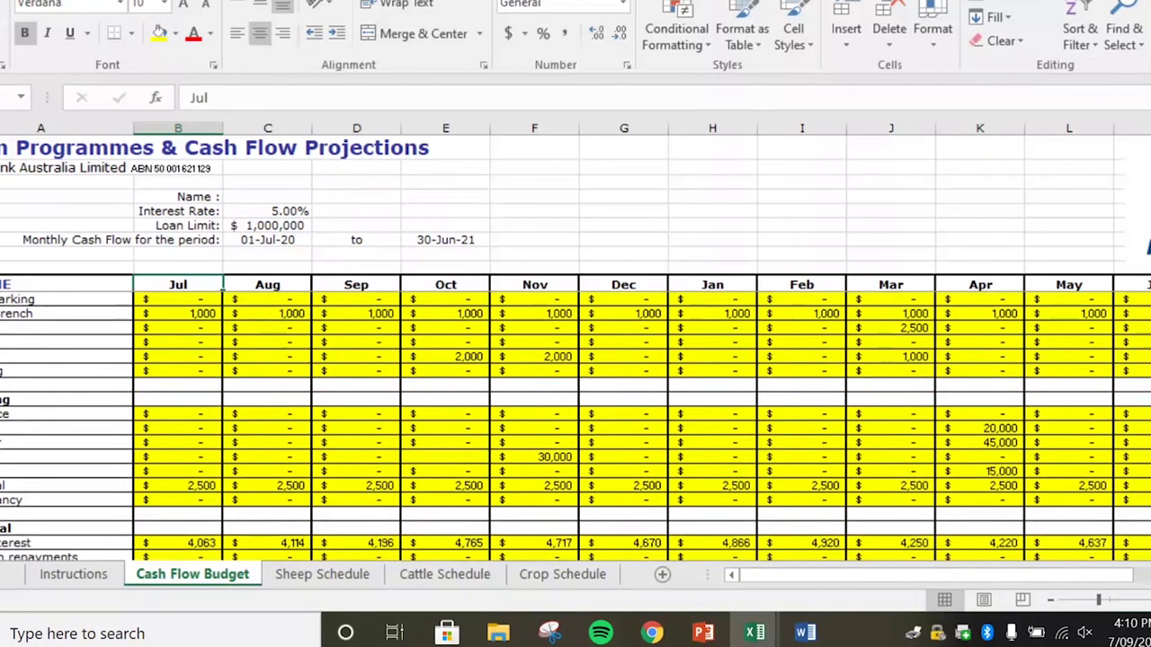
pyautogui.scroll(-3, 575, 423)
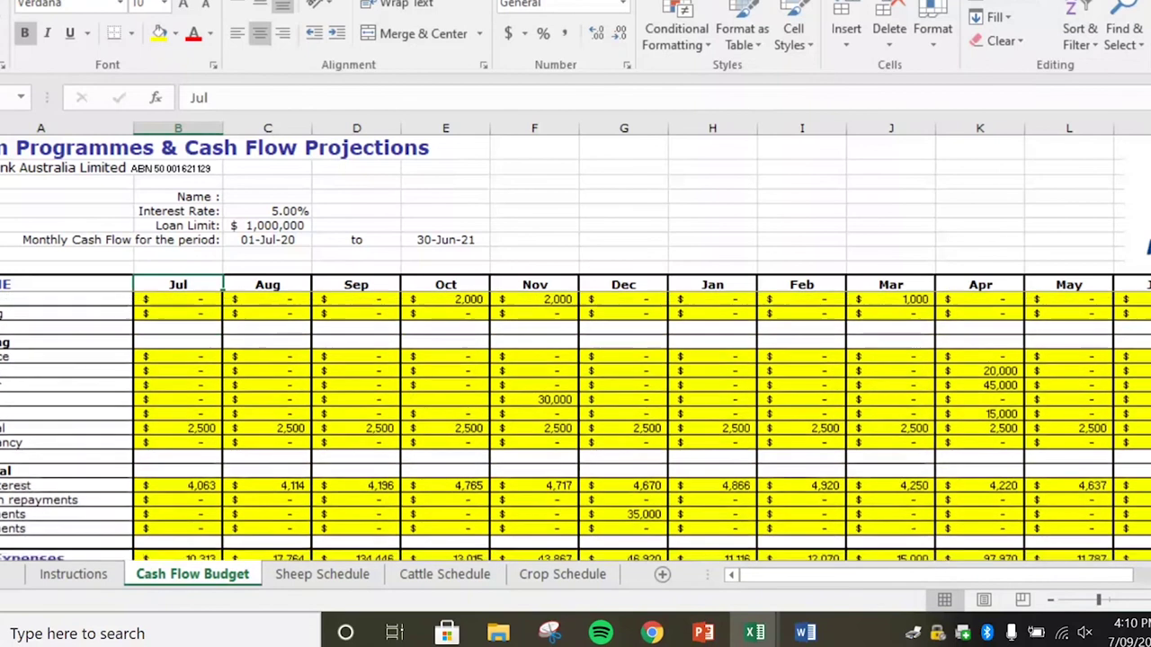
pyautogui.scroll(-1, 575, 422)
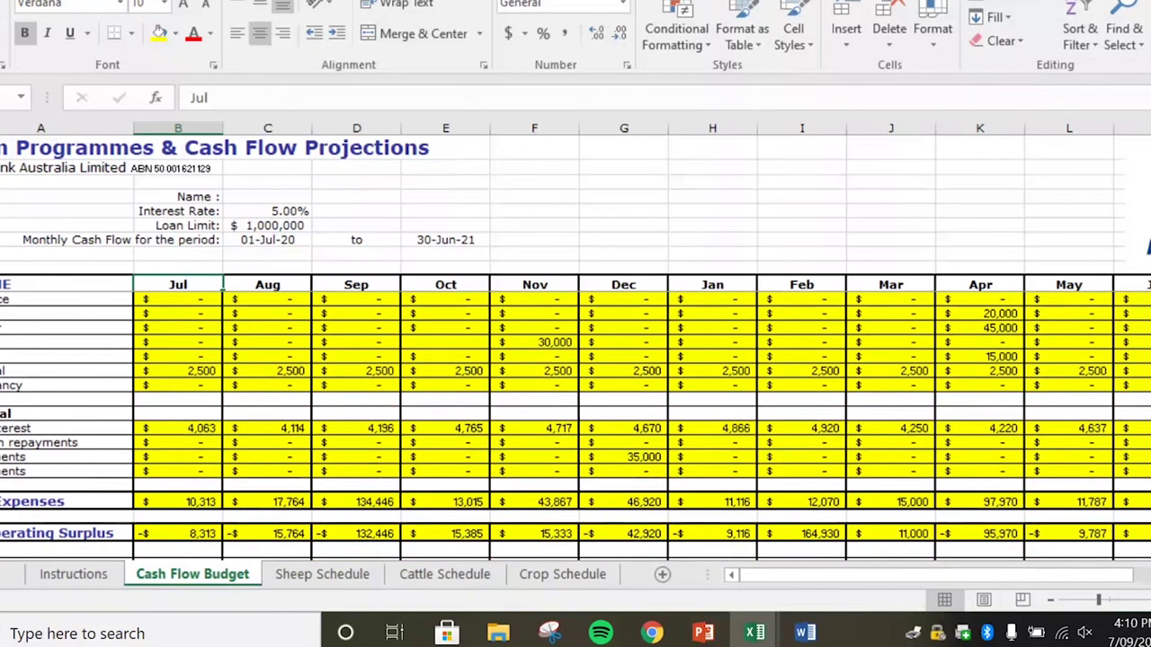
pyautogui.scroll(-1, 575, 422)
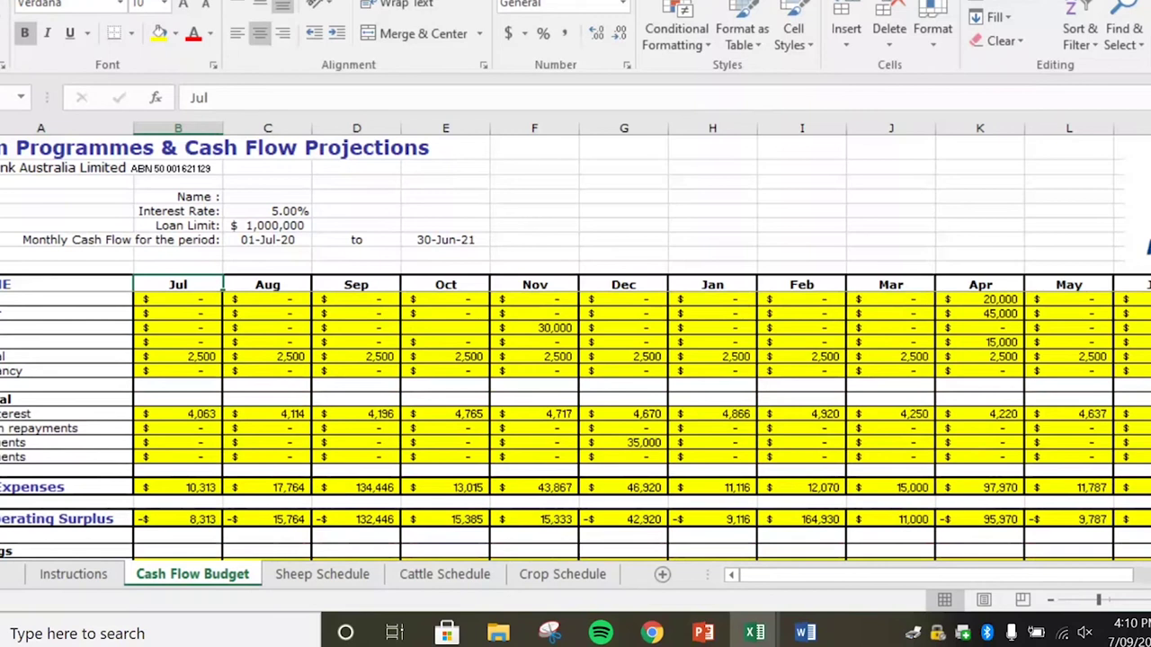
# - Inspect the December and June payments in the financial costs and the yearly totals for expenses, operating surplus and personal drawings
pyautogui.click(635, 441)
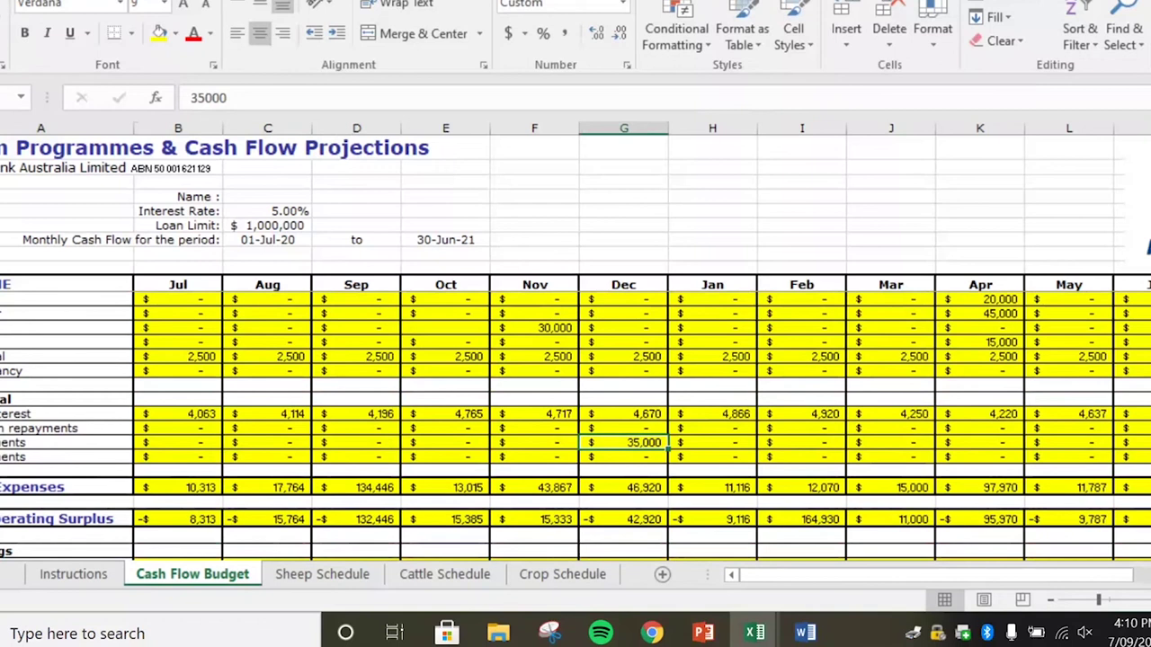
pyautogui.click(1148, 443)
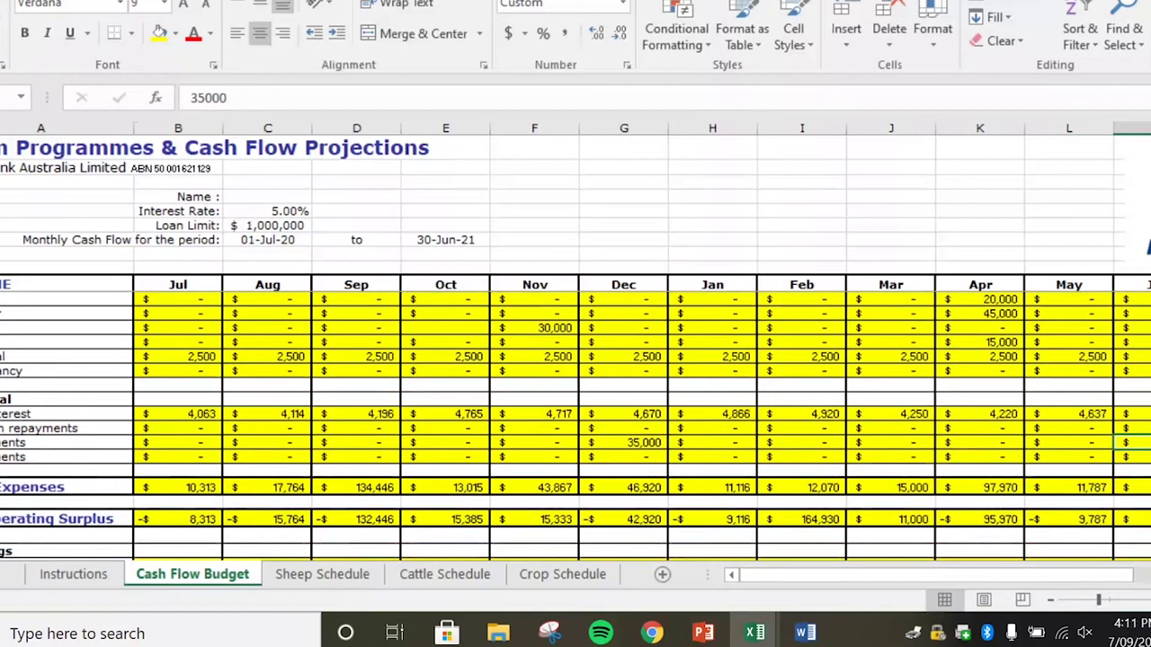
pyautogui.hscroll(3, 981, 520)
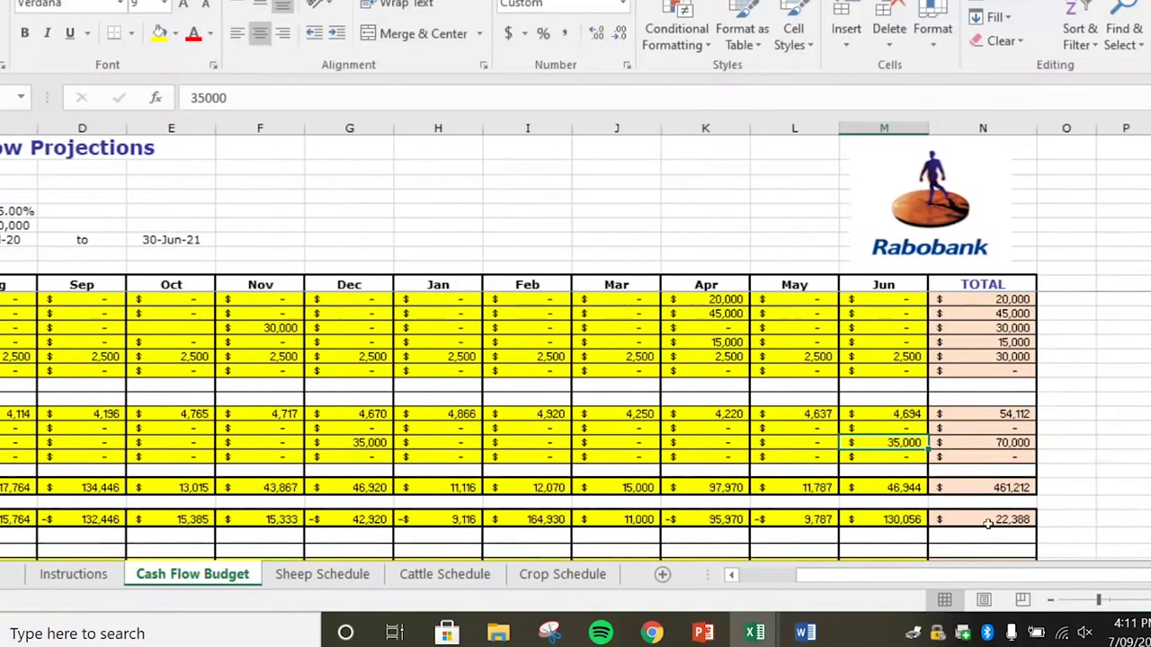
pyautogui.click(981, 520)
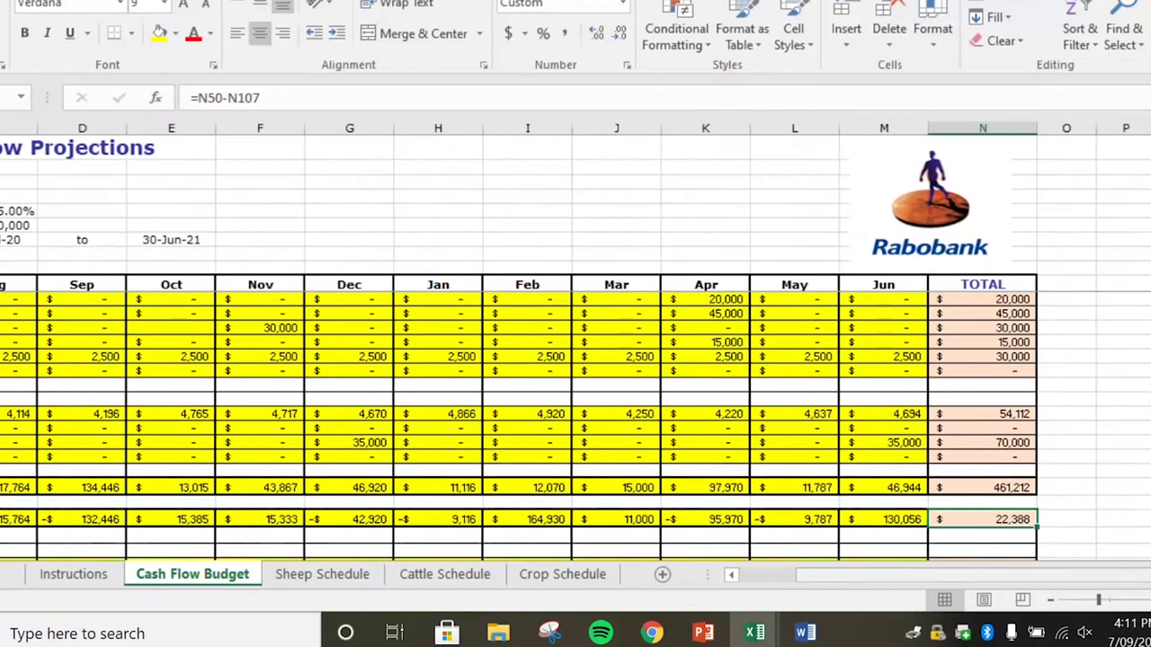
pyautogui.moveTo(836, 575); pyautogui.dragTo(779, 575)
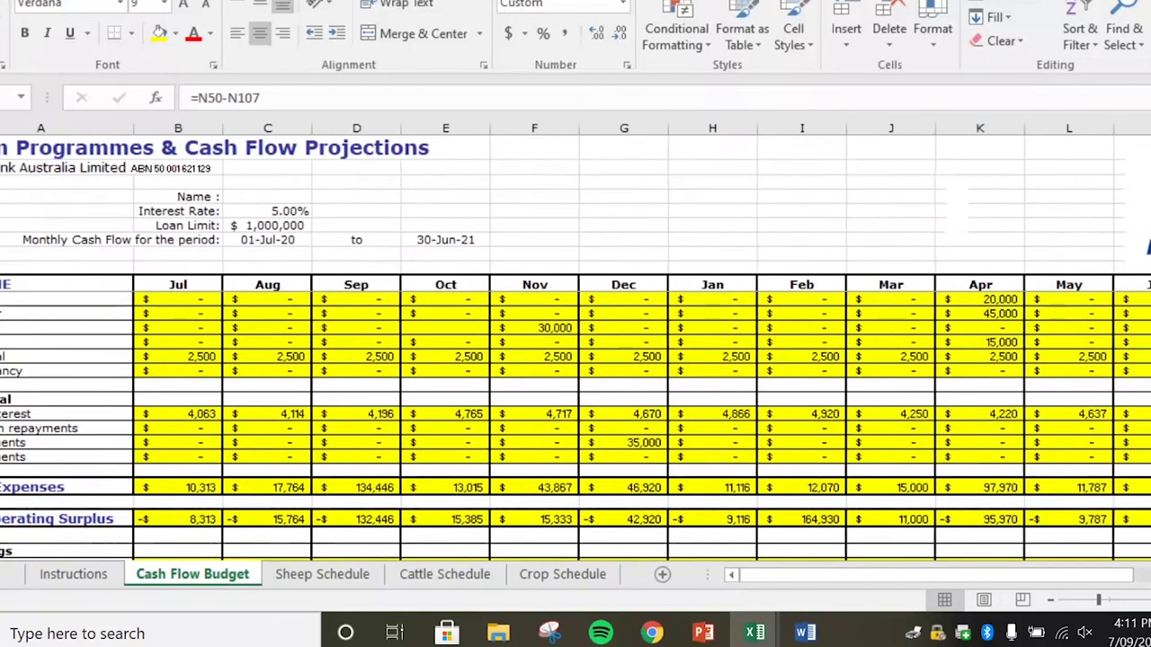
pyautogui.scroll(-2, 575, 422)
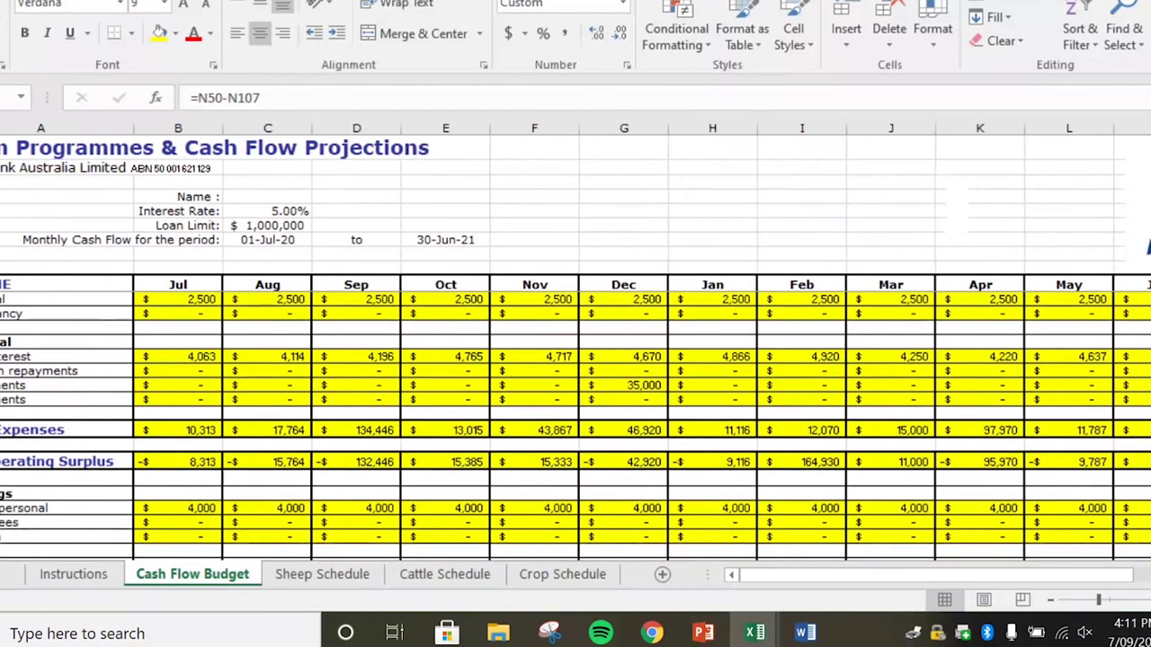
pyautogui.scroll(-1, 576, 422)
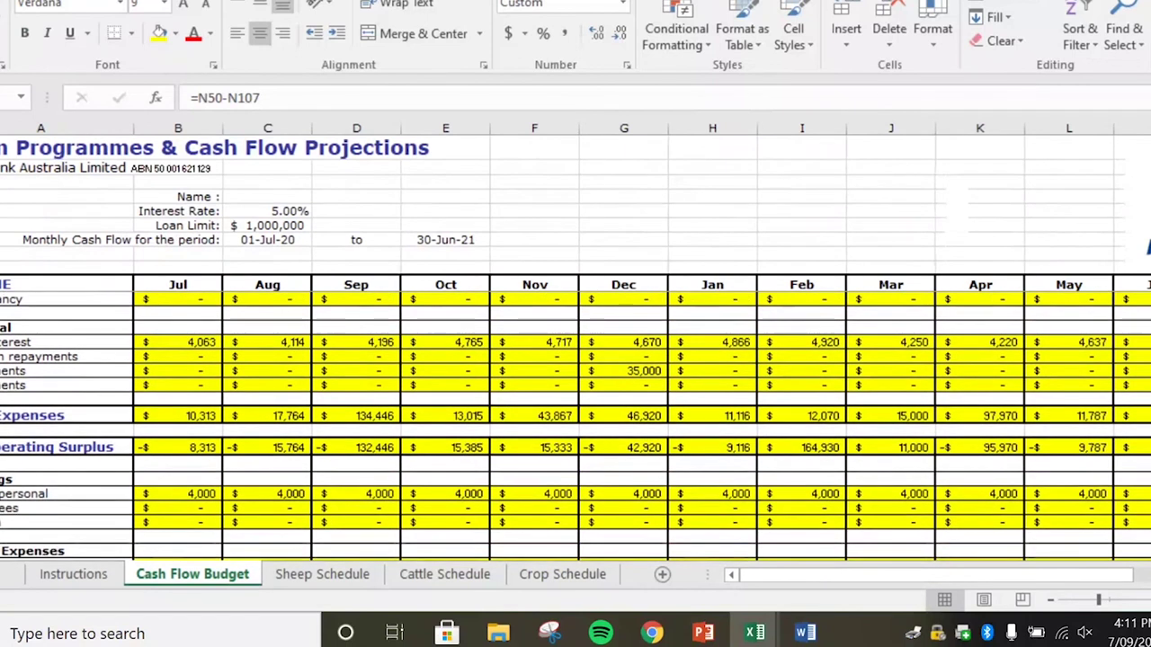
pyautogui.hscroll(3, 576, 422)
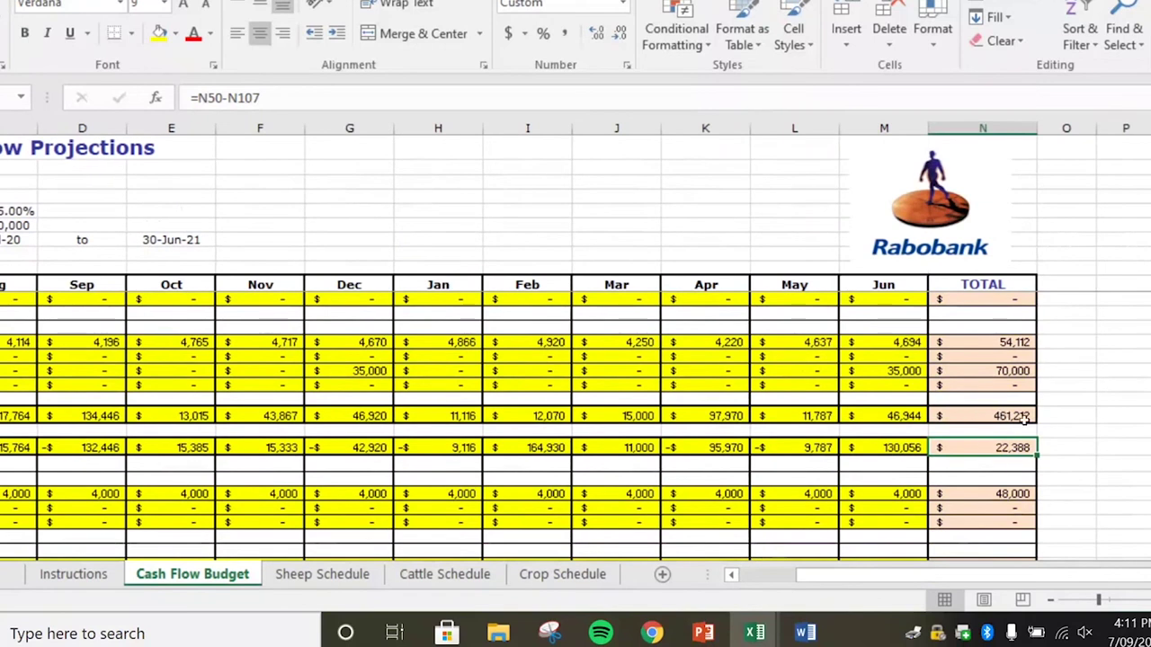
pyautogui.click(1001, 551)
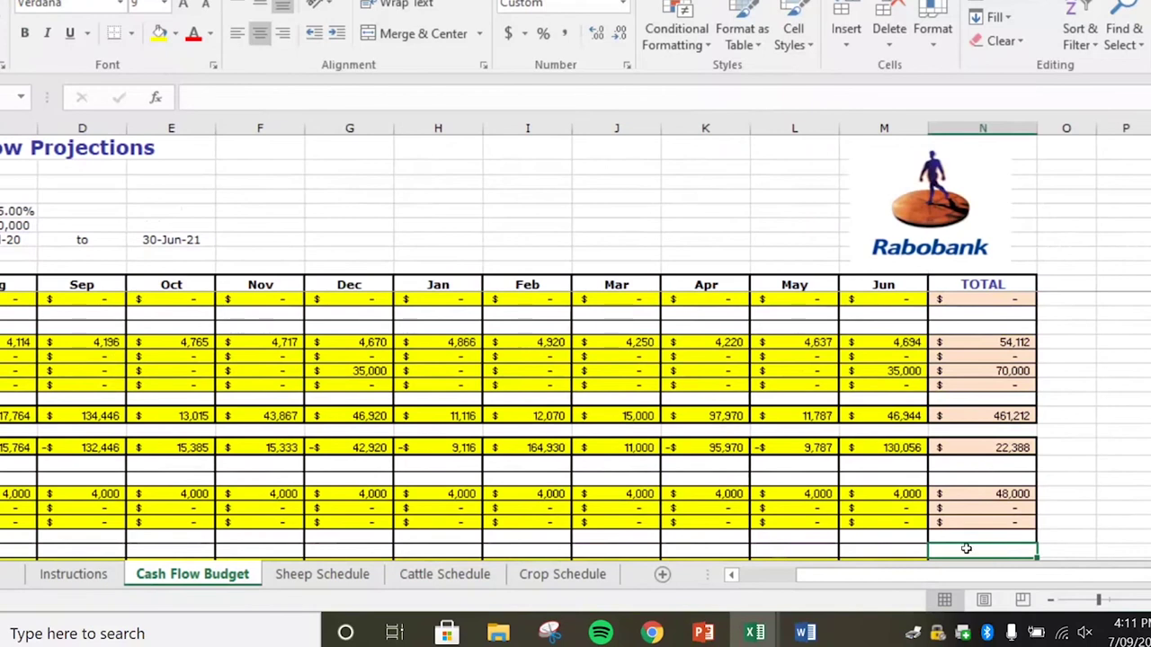
pyautogui.moveTo(948, 576); pyautogui.dragTo(839, 585)
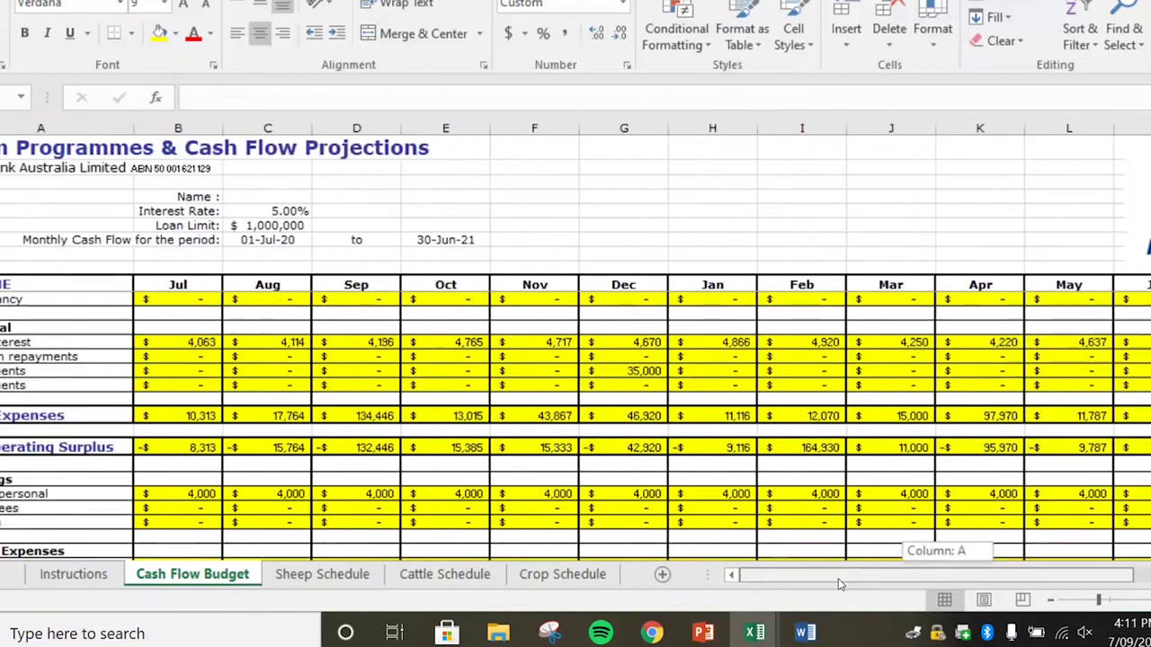
# - In the Cattle Schedule's purchases table, clear the number and $/head of the September purchase
pyautogui.click(441, 574)
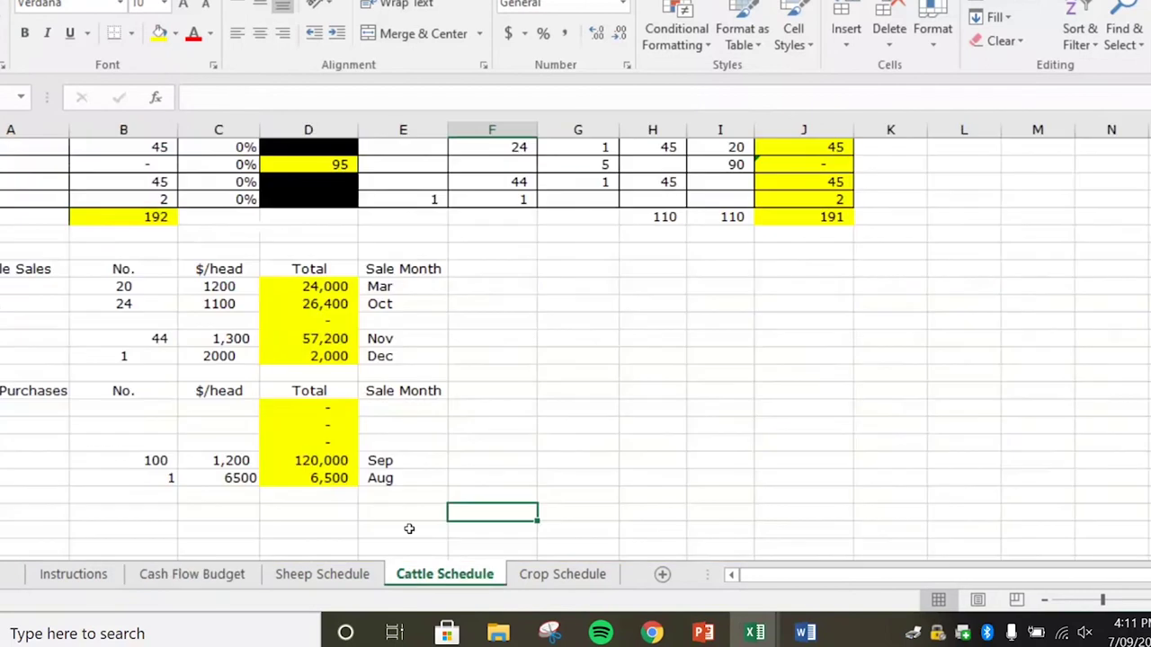
pyautogui.click(171, 460)
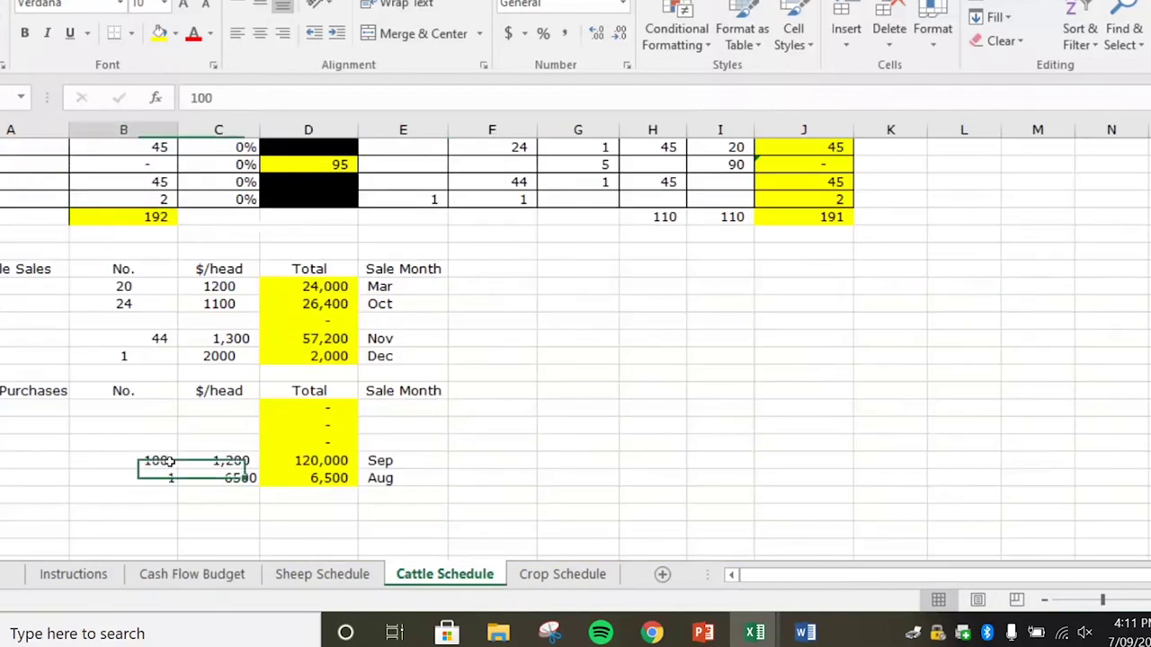
pyautogui.press('BackSpace')
pyautogui.press('Tab')
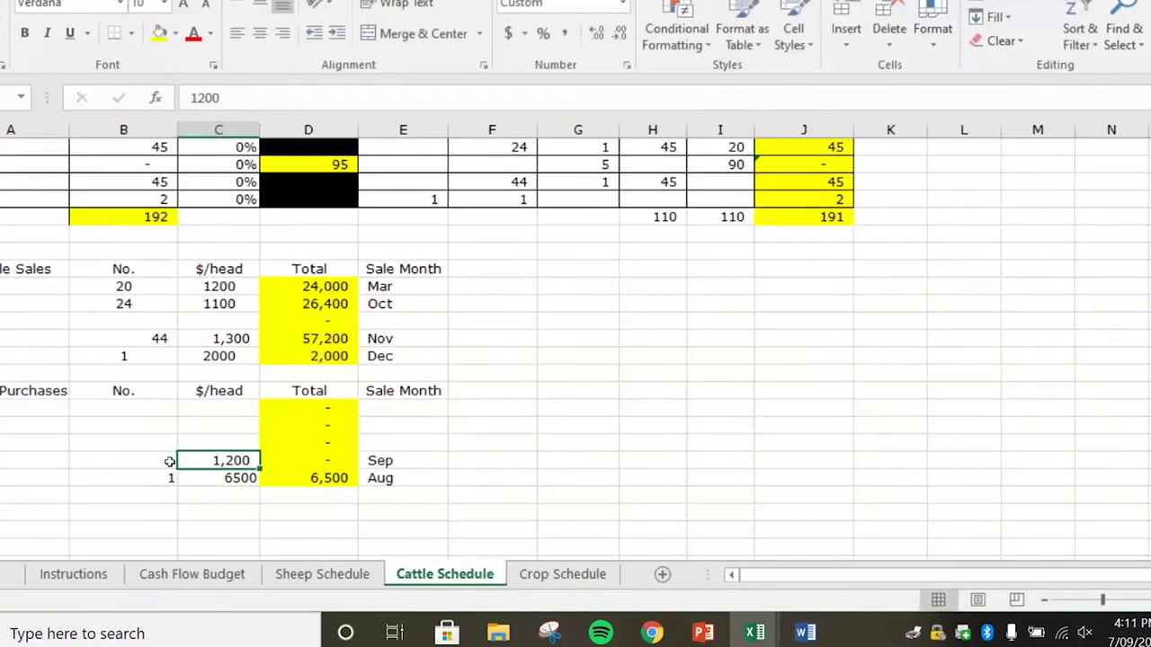
pyautogui.press('Delete')
pyautogui.click(524, 445)
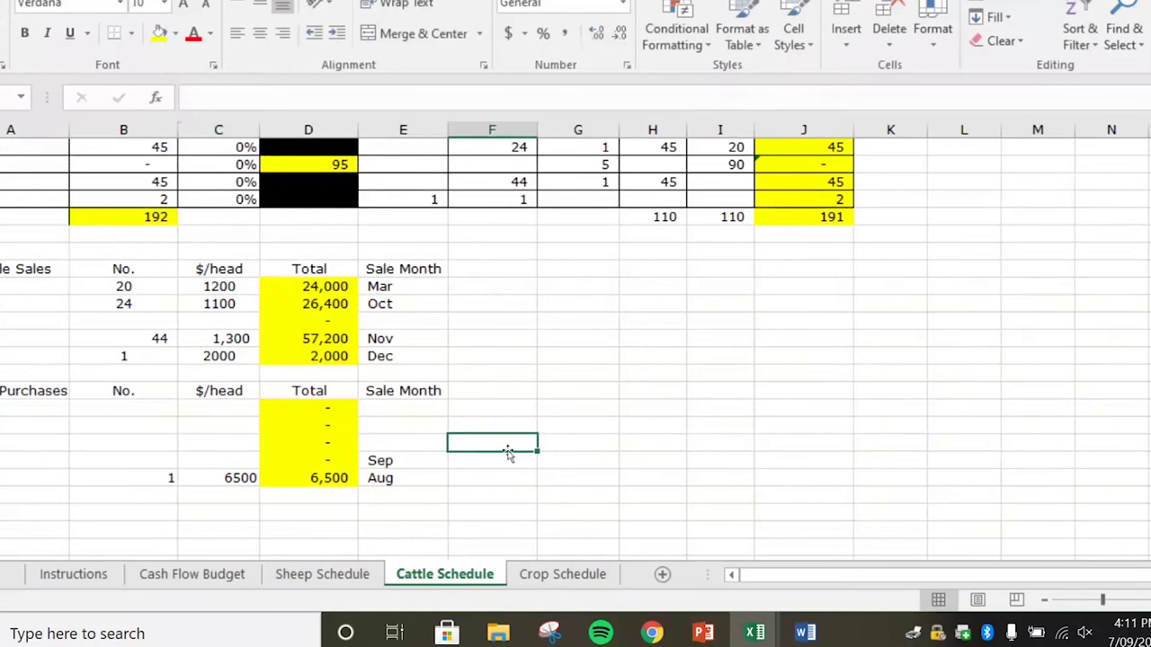
# - Review the Cash Flow Budget's monthly surplus, opening and closing balances, and available working capital without the September cattle purchase
pyautogui.click(180, 582)
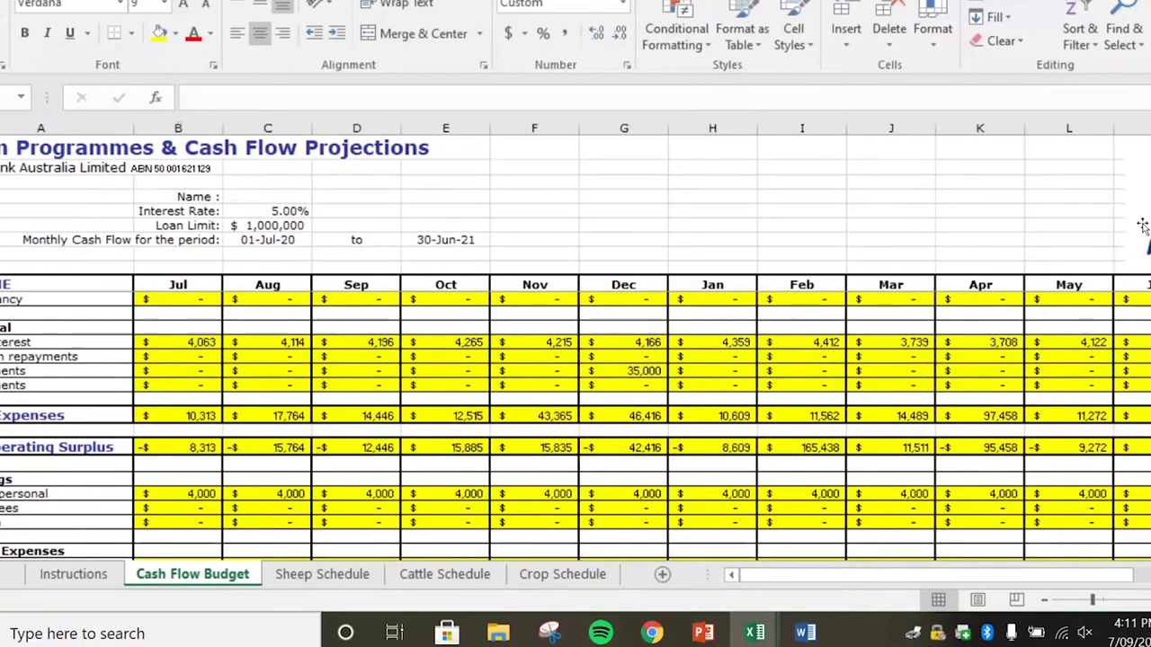
pyautogui.scroll(-5, 576, 422)
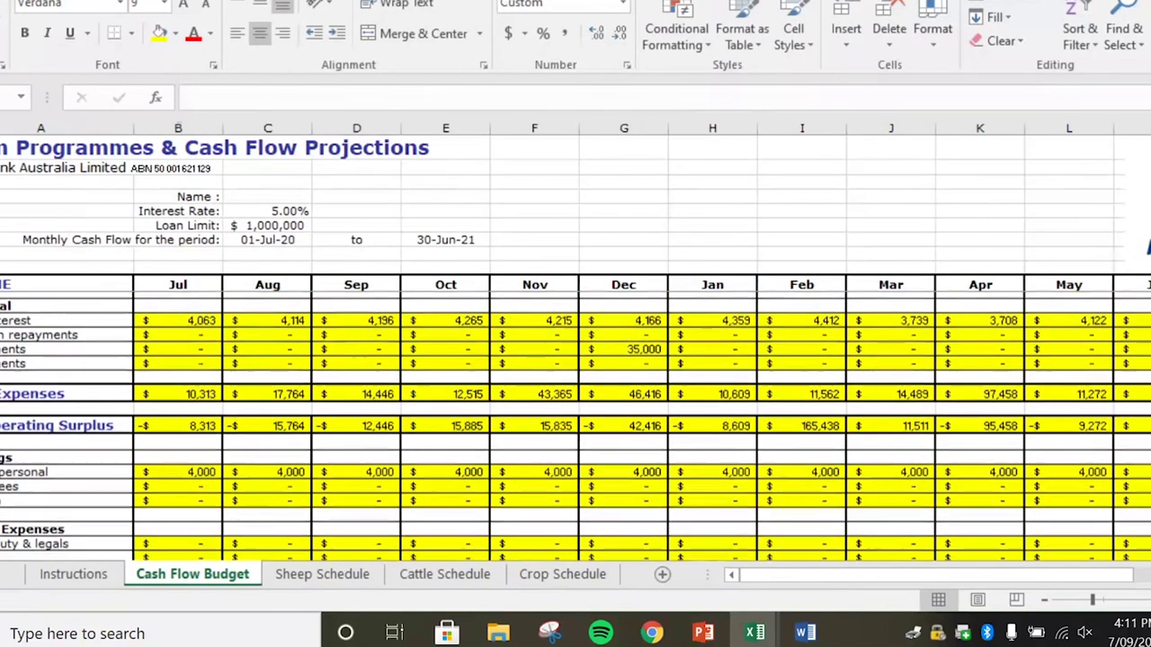
pyautogui.scroll(-1, 576, 387)
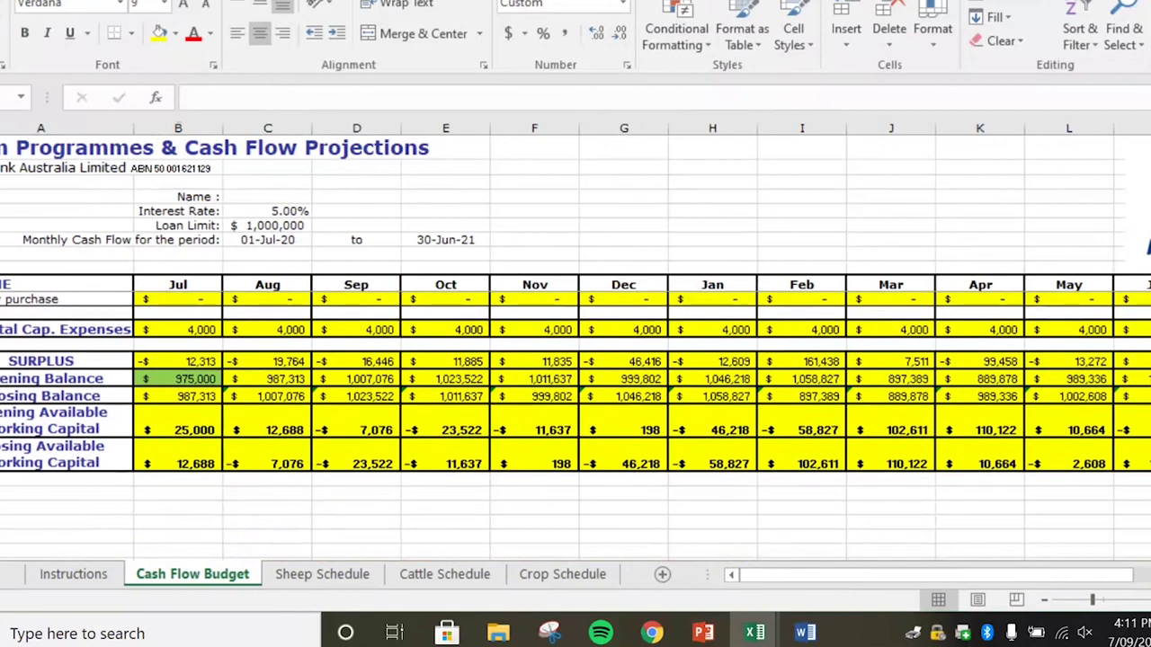
pyautogui.scroll(5, 576, 423)
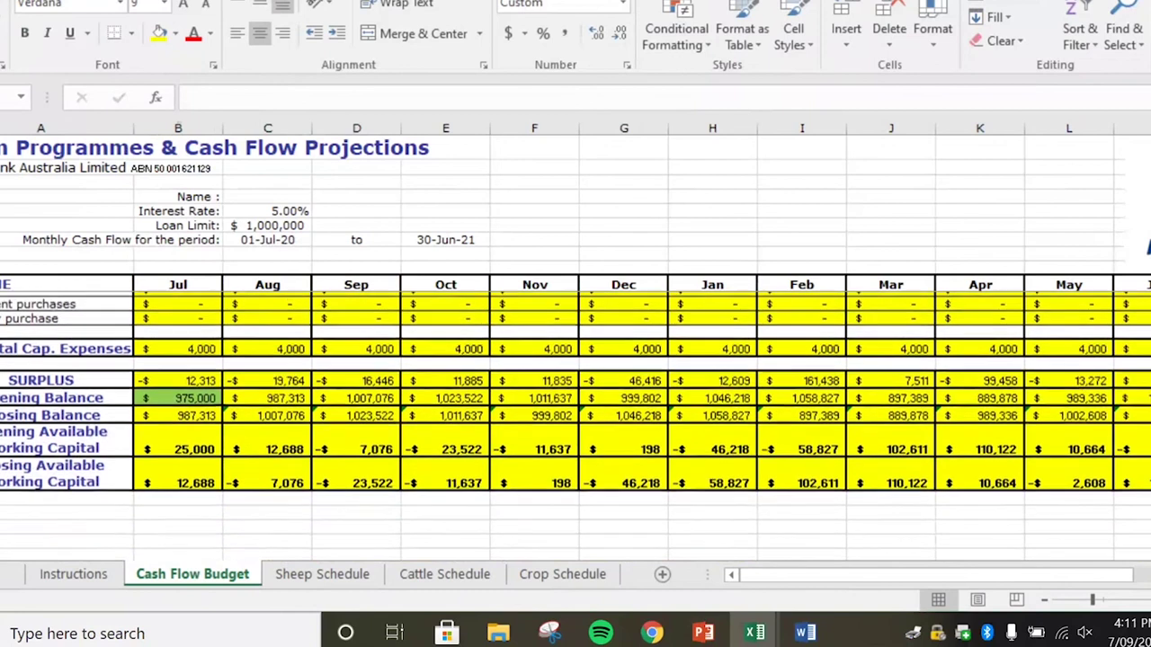
# - Inspect the yearly totals for operating surplus and personal drawings in the Cash Flow Budget
pyautogui.scroll(2, 1068, 524)
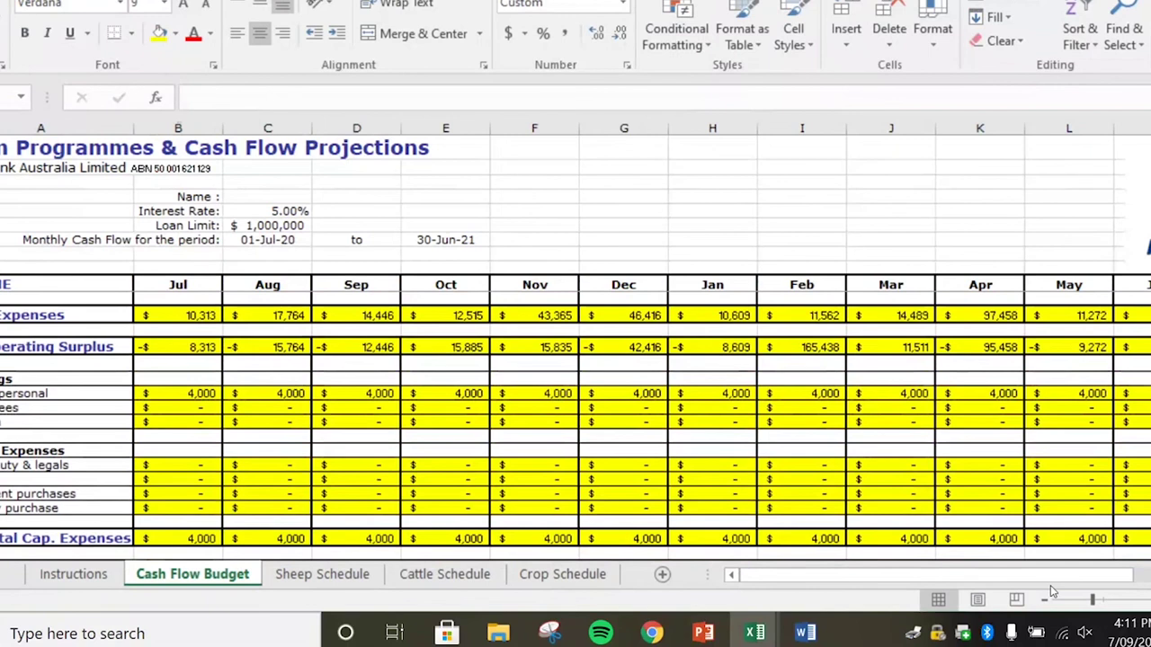
pyautogui.moveTo(1042, 578); pyautogui.dragTo(1091, 576)
pyautogui.click(975, 348)
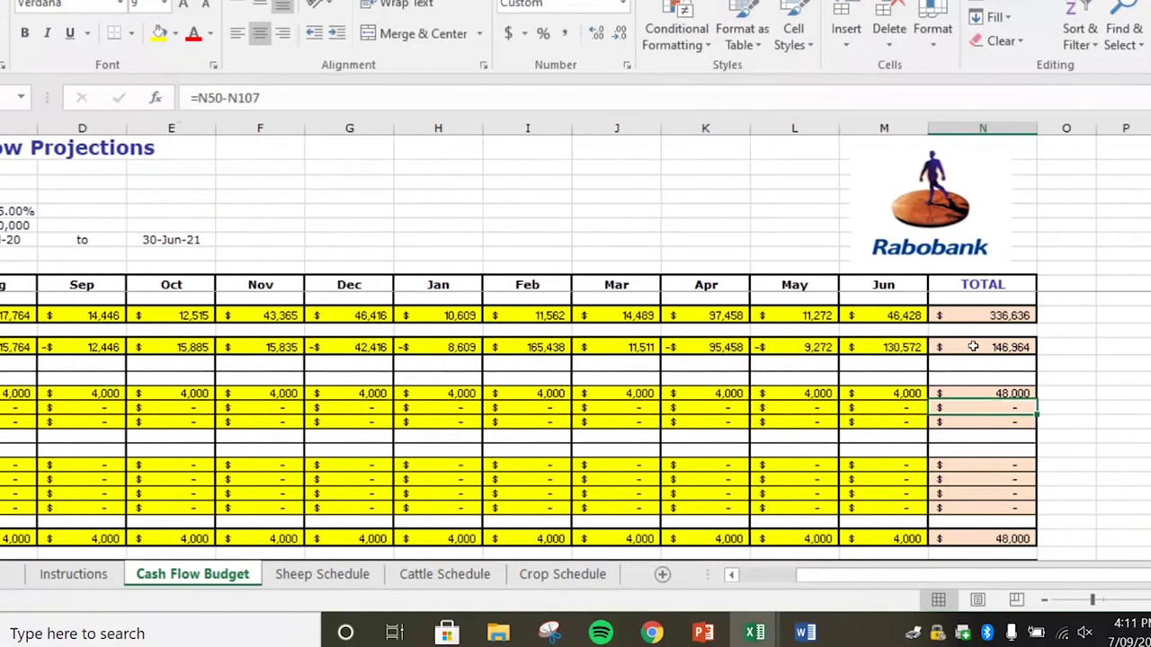
pyautogui.click(955, 396)
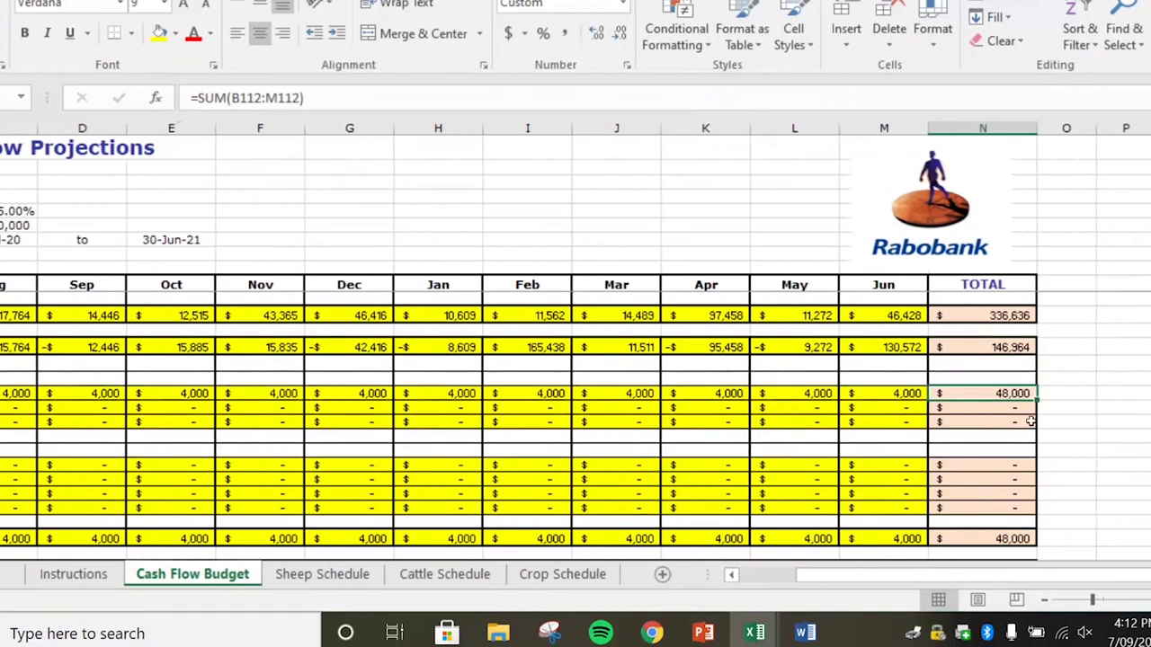
pyautogui.moveTo(1124, 576); pyautogui.dragTo(1083, 583)
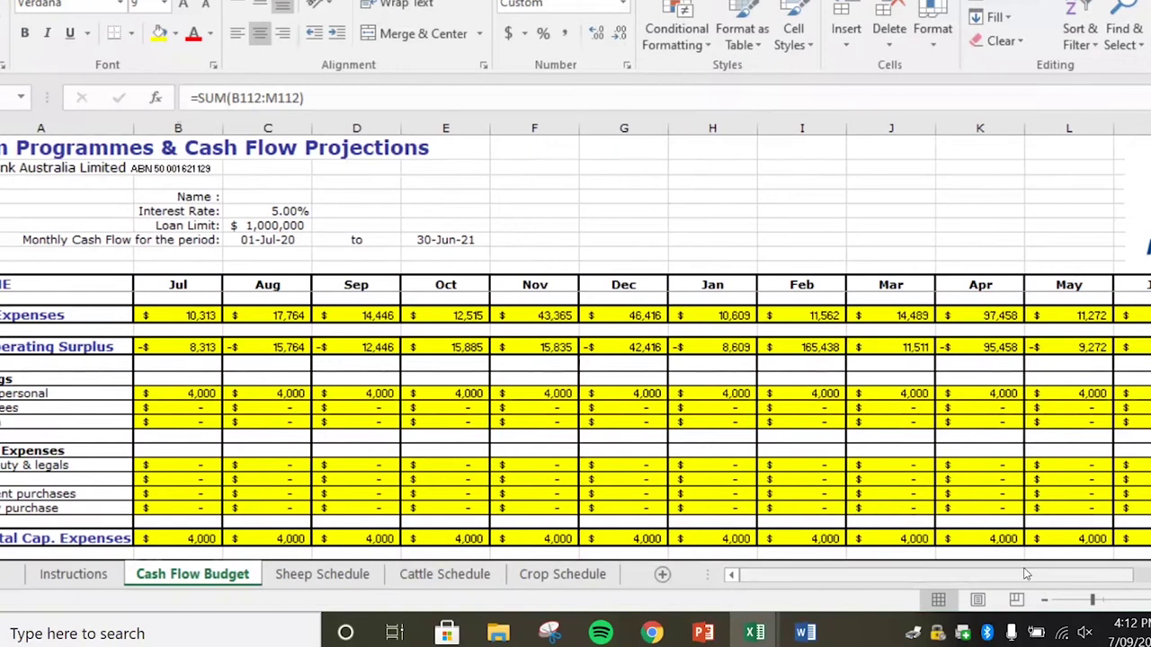
# - With all months and totals in view, compare the loan limit with July's opening balance and August's closing available working capital
pyautogui.click(1043, 603)
pyautogui.click(1043, 603)
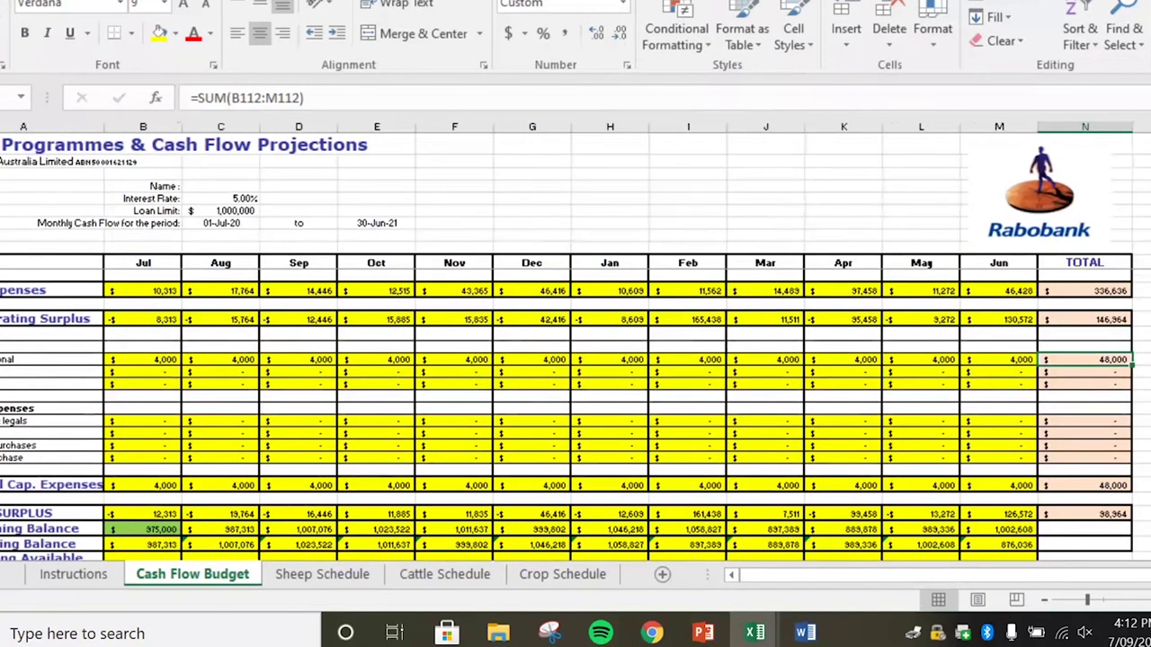
pyautogui.scroll(-3, 575, 414)
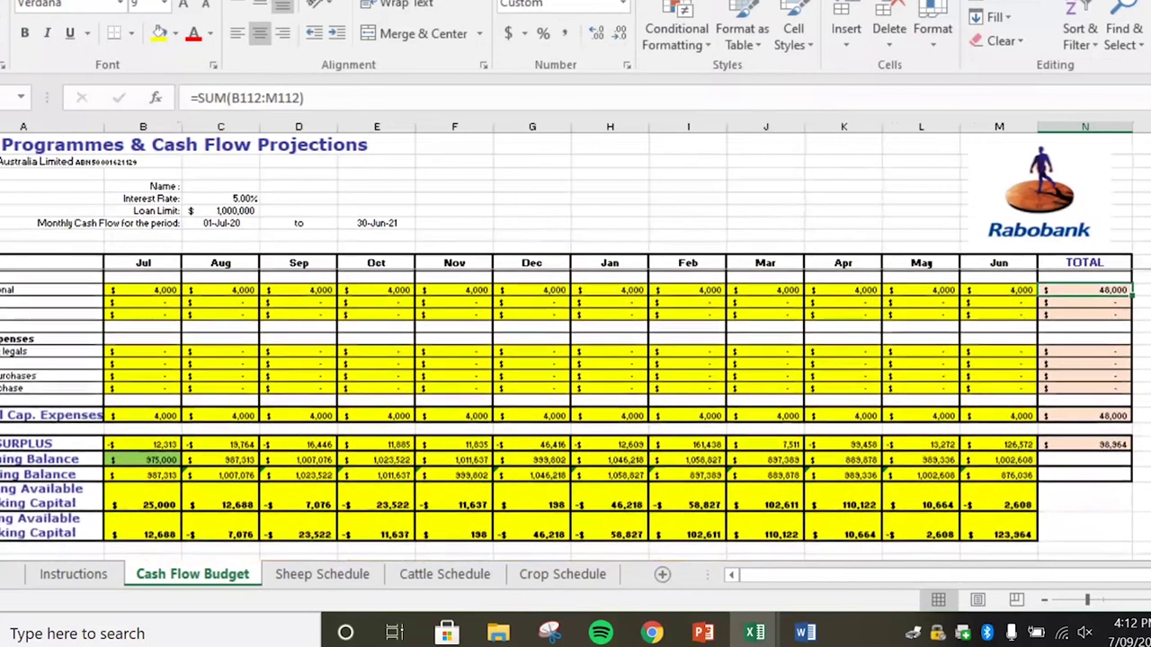
pyautogui.click(223, 223)
pyautogui.click(221, 210)
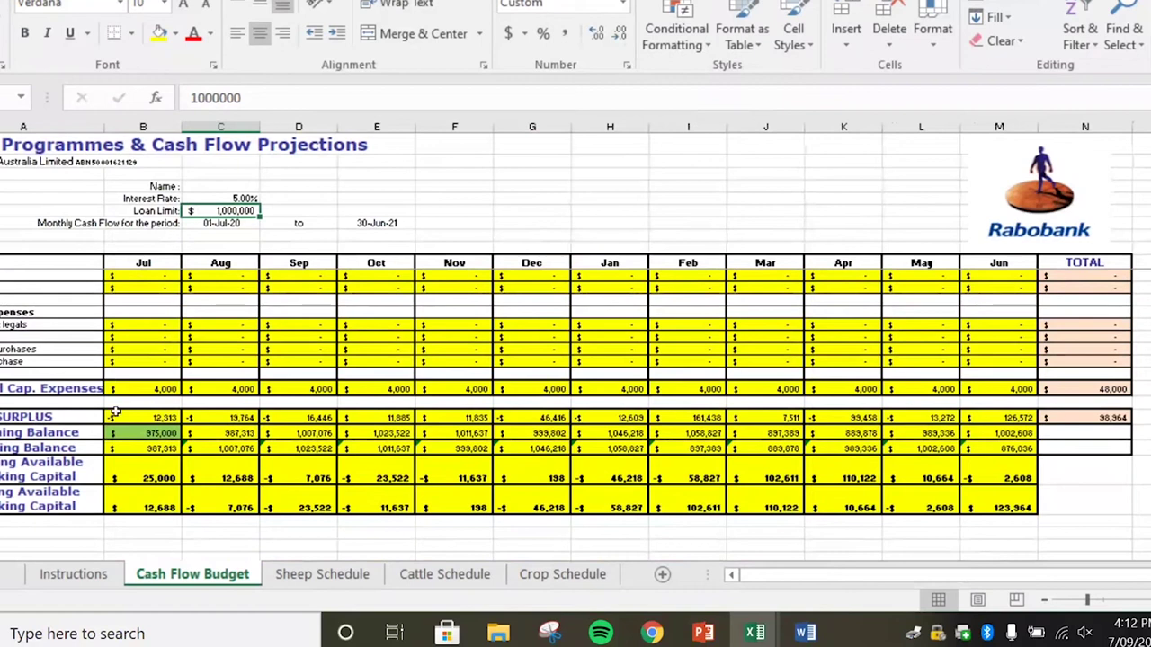
pyautogui.click(128, 435)
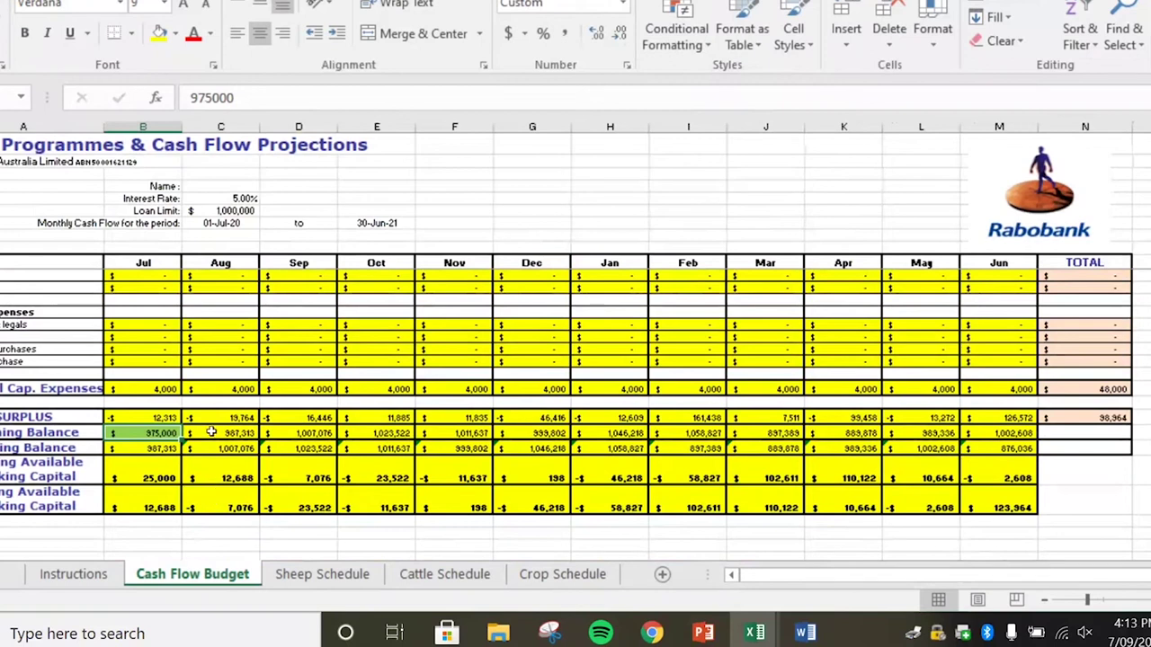
pyautogui.click(223, 508)
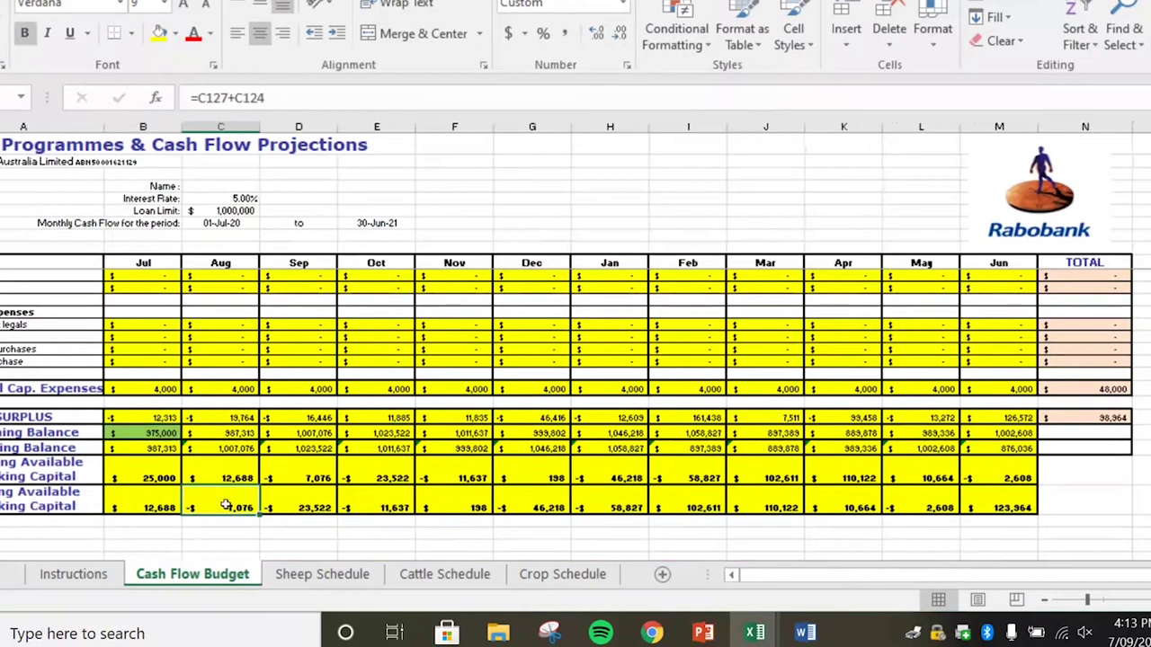
# - Follow the monthly closing balances from August to June, and inspect the yearly total surplus and January's closing balance
pyautogui.click(224, 448)
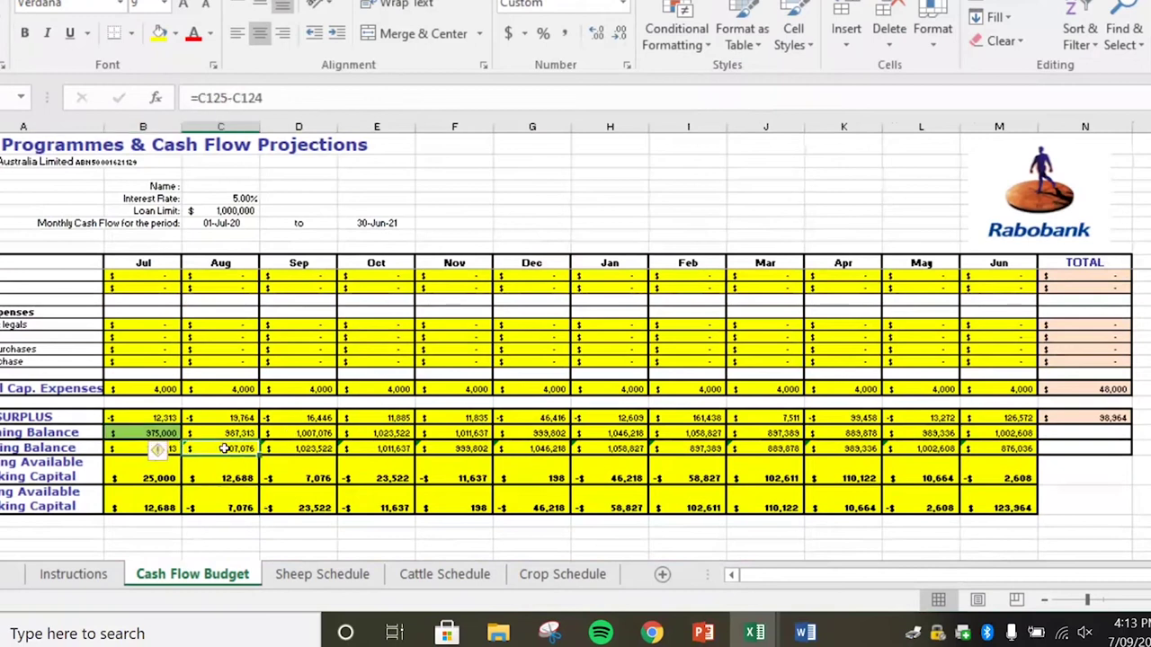
pyautogui.click(302, 449)
pyautogui.click(382, 449)
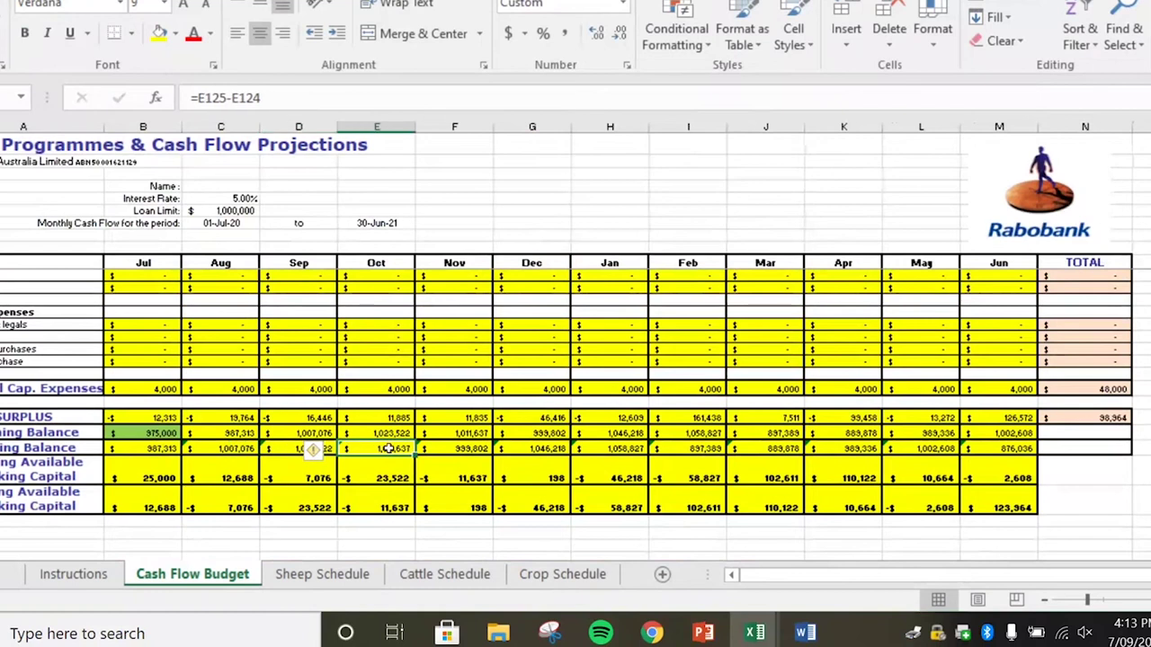
pyautogui.click(421, 449)
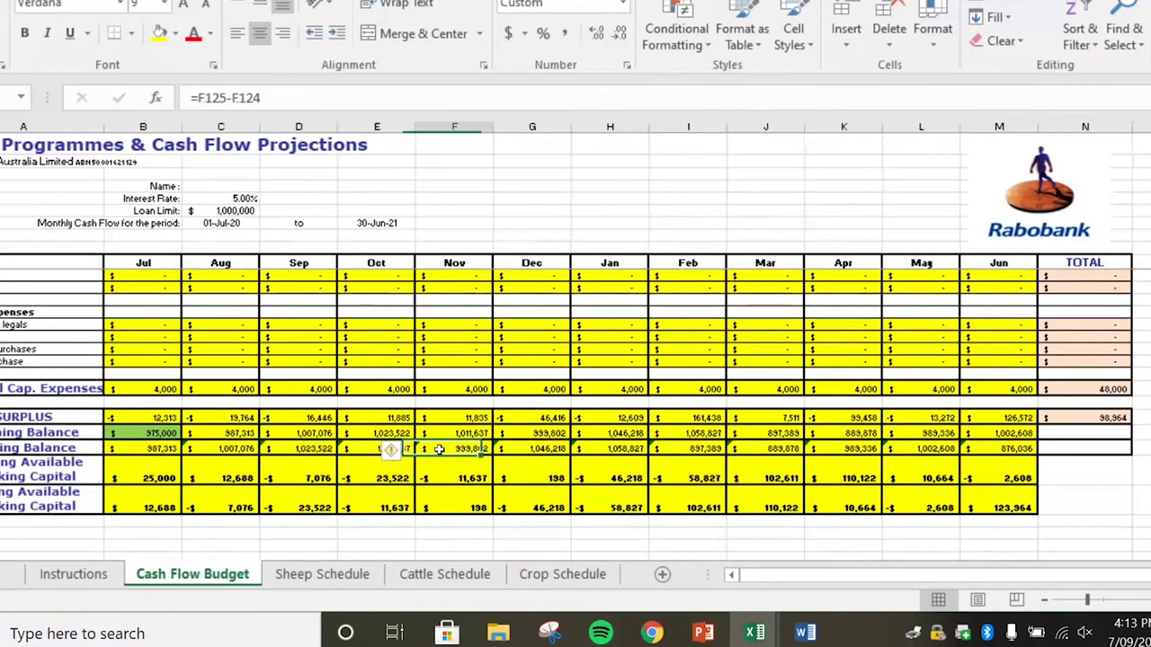
pyautogui.click(552, 447)
pyautogui.moveTo(572, 455); pyautogui.dragTo(1007, 449)
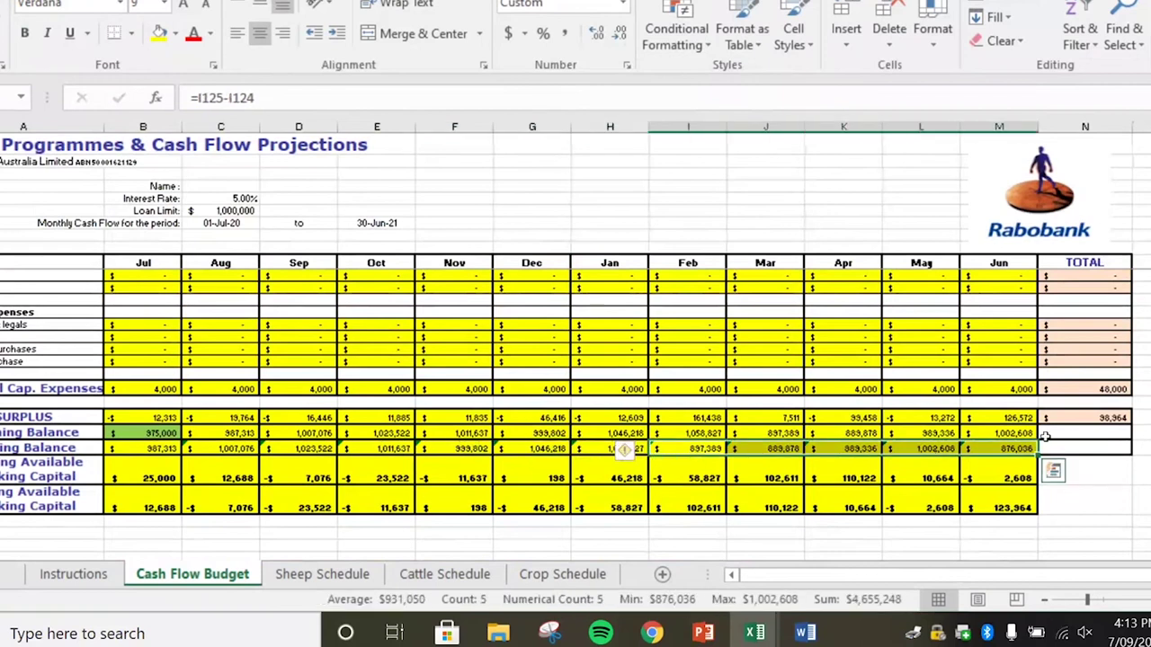
pyautogui.click(1108, 418)
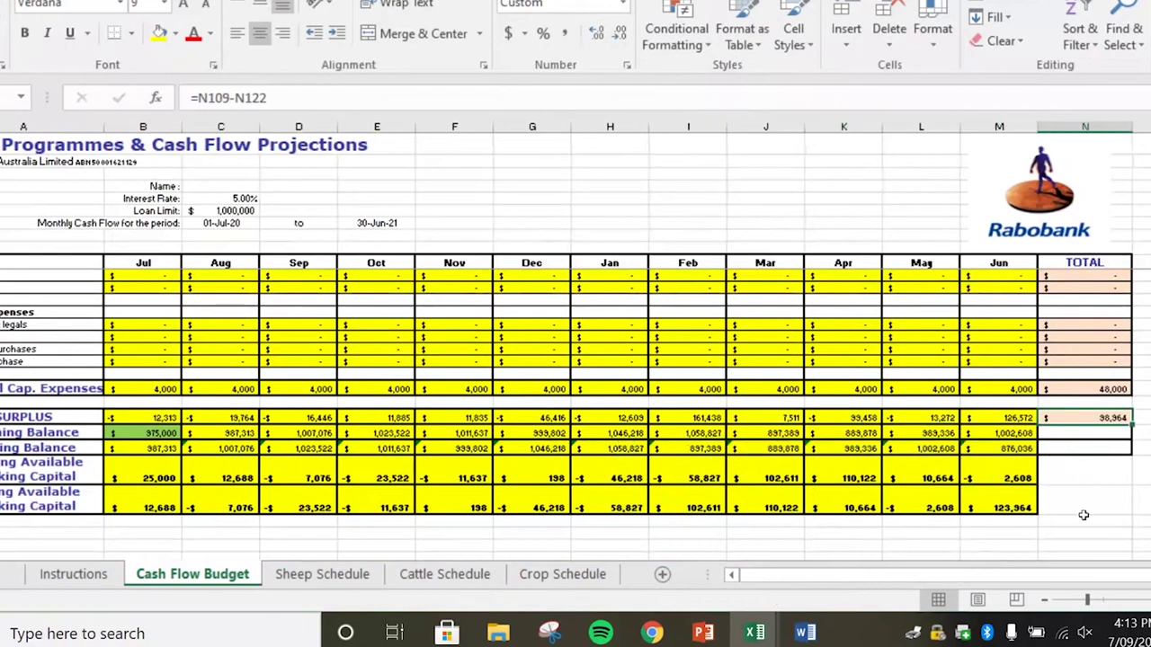
pyautogui.click(609, 448)
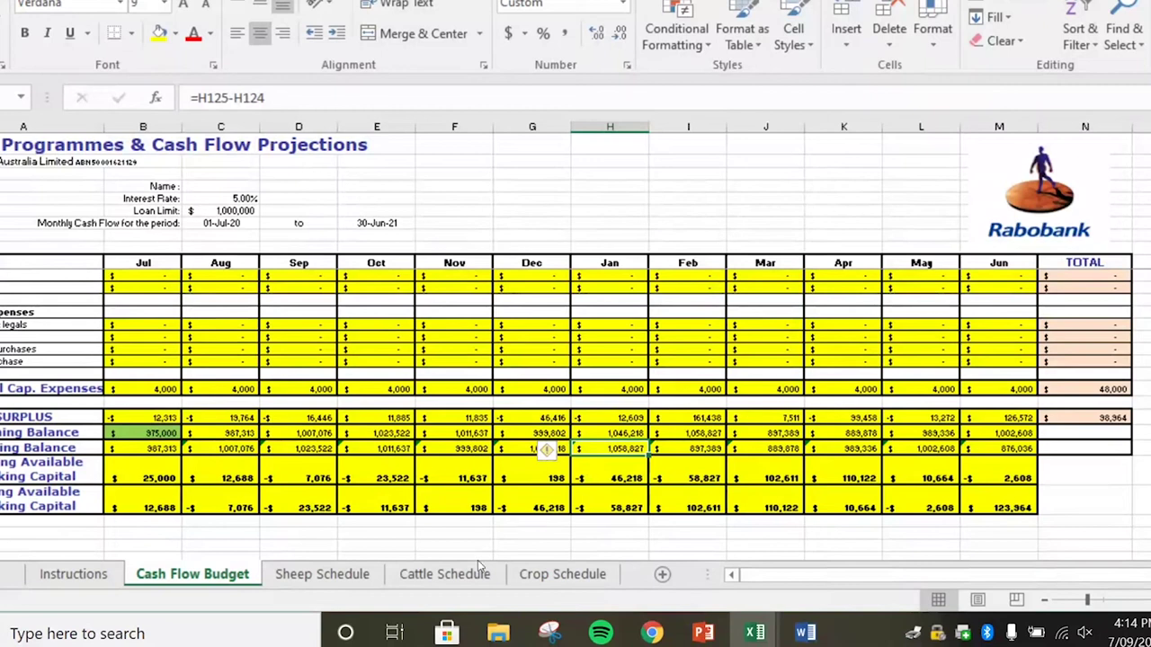
# - Check the cattle sales, and in the Crop Schedule set the sale month of the first wheat crop to Nov
pyautogui.click(438, 576)
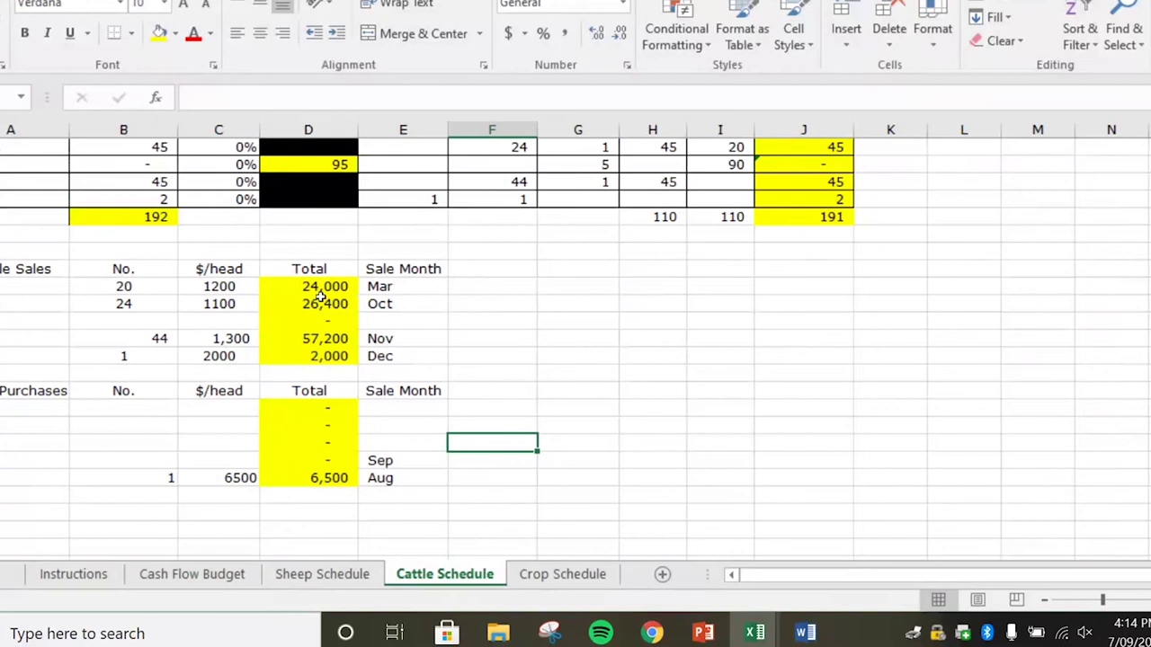
pyautogui.click(564, 578)
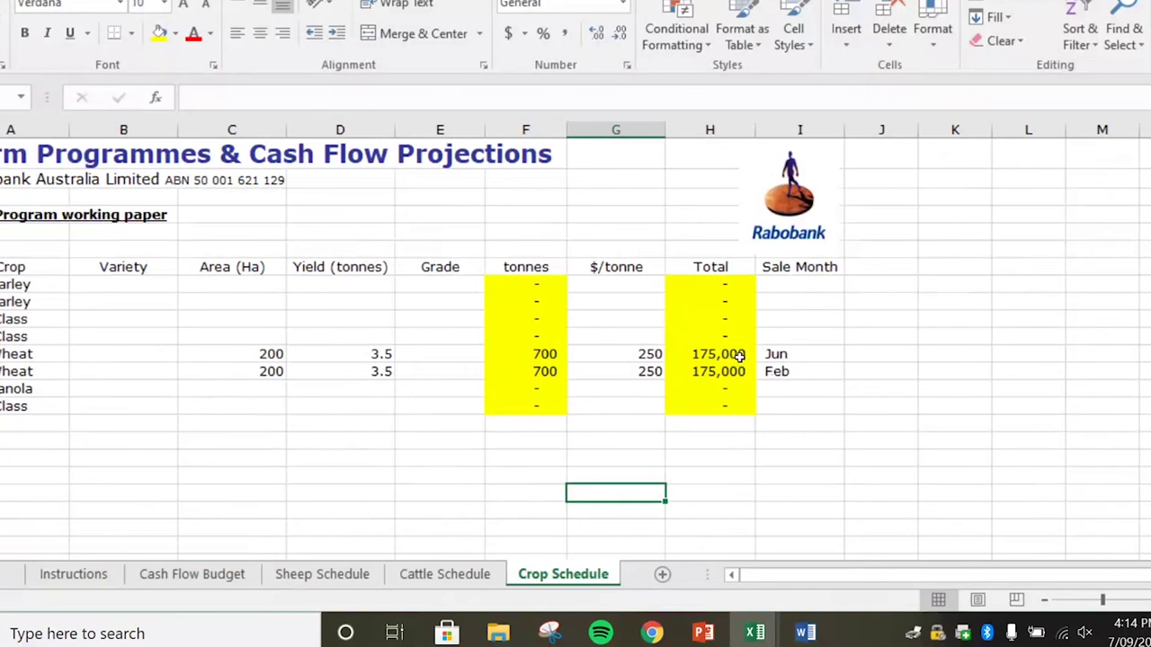
pyautogui.click(787, 354)
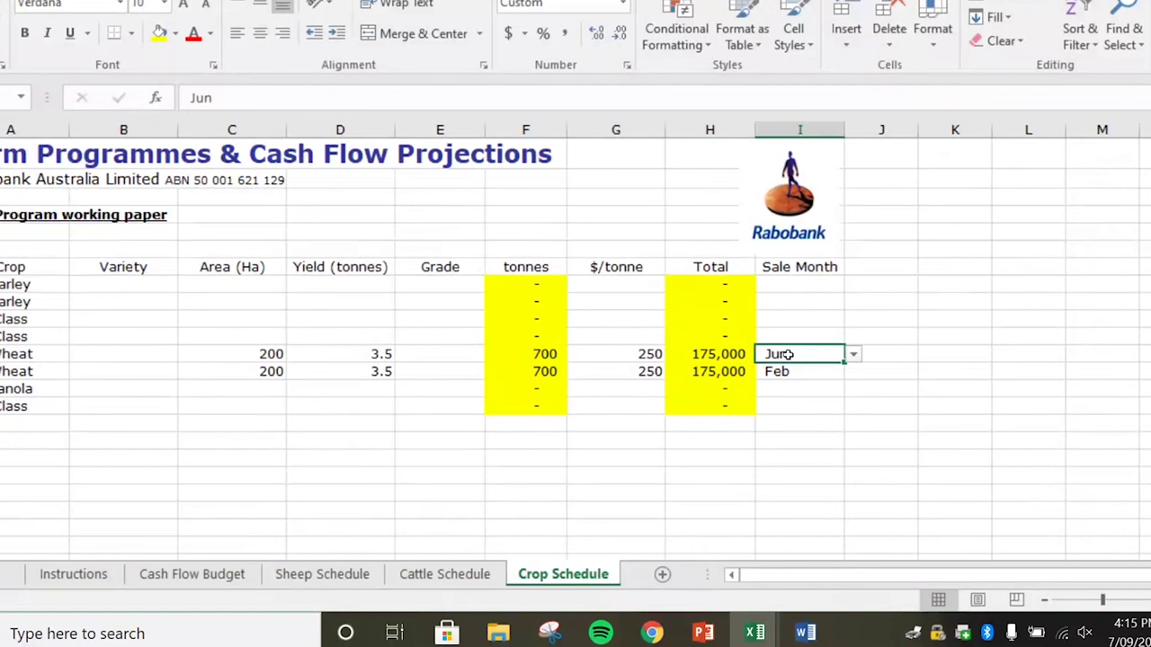
pyautogui.click(855, 356)
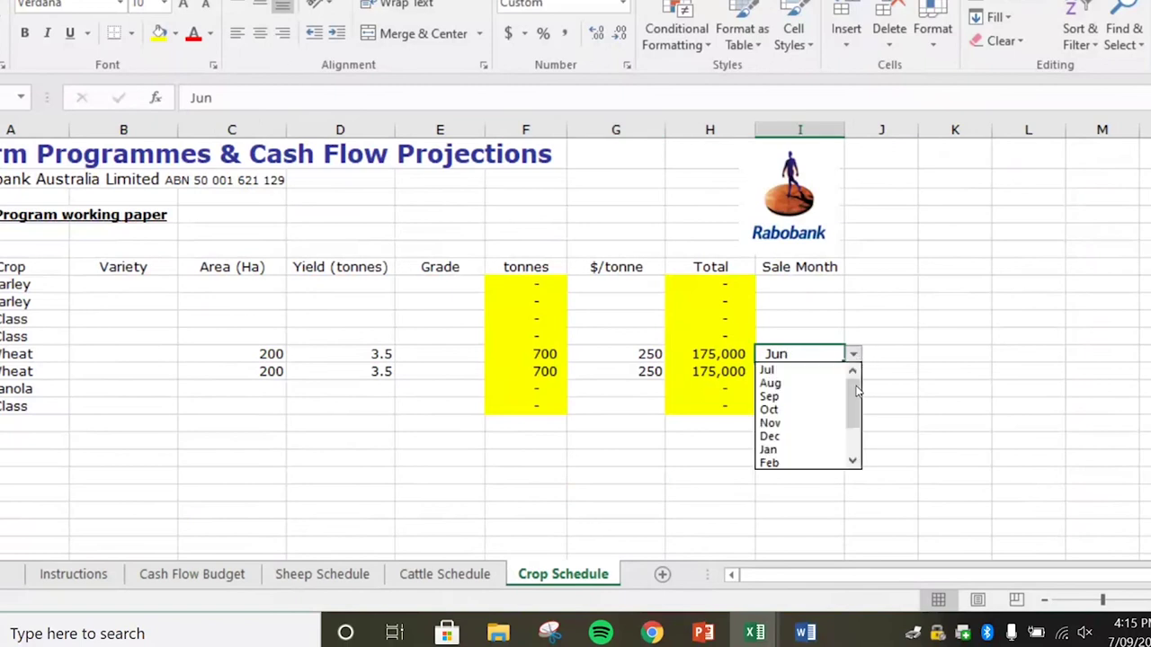
pyautogui.click(807, 424)
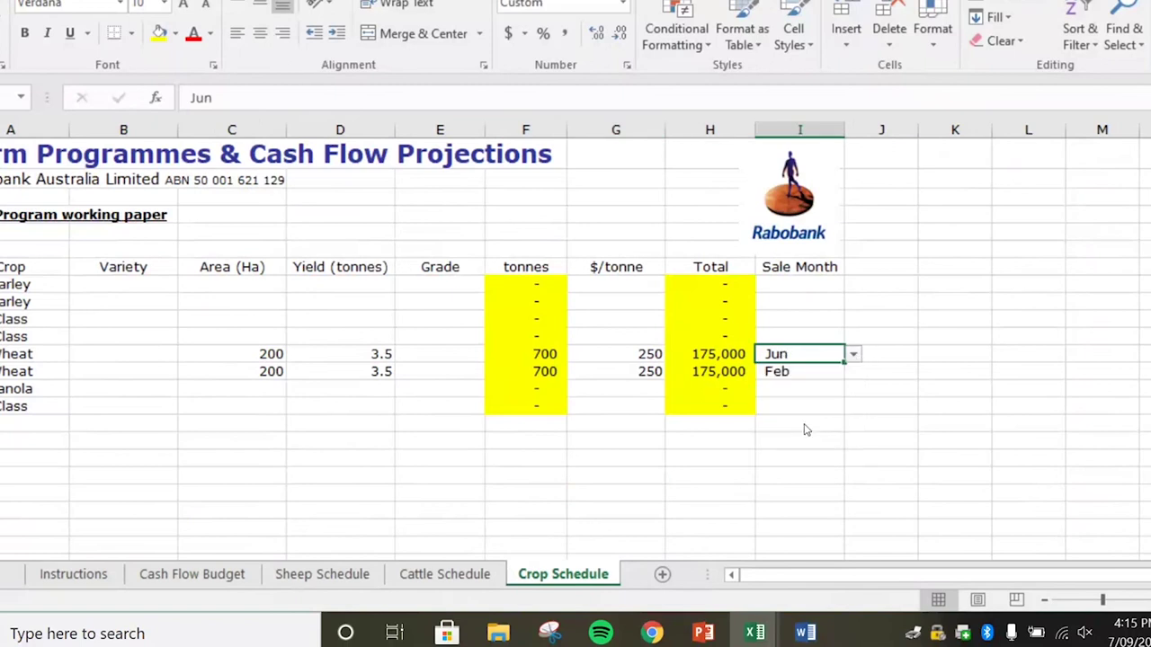
pyautogui.click(606, 459)
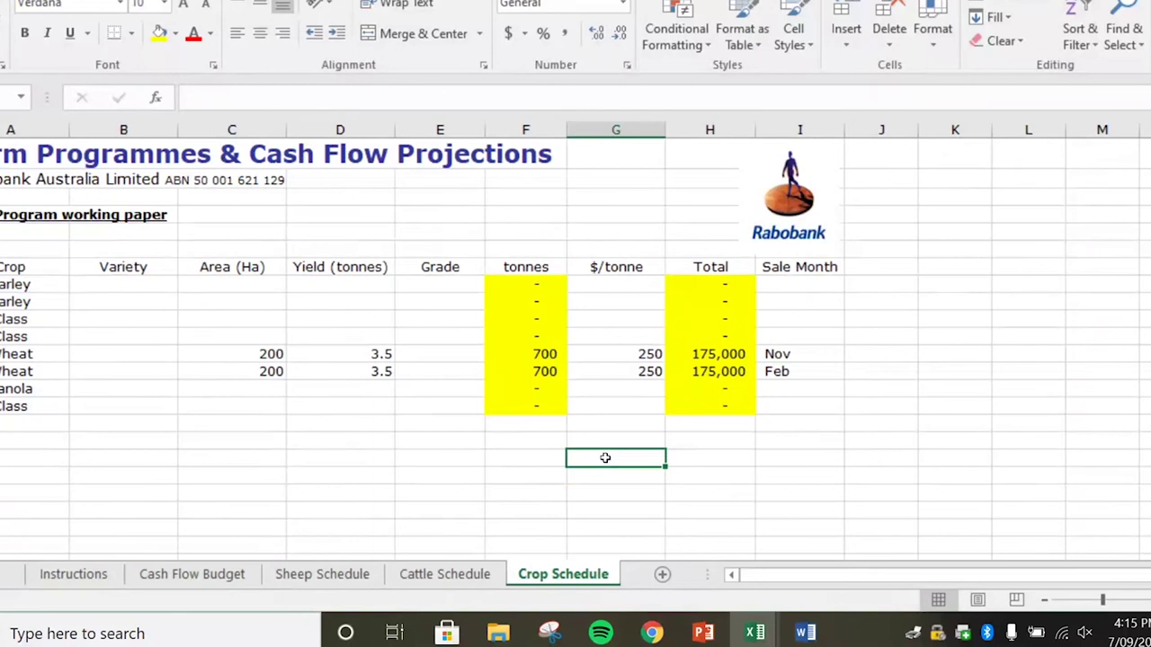
pyautogui.click(823, 360)
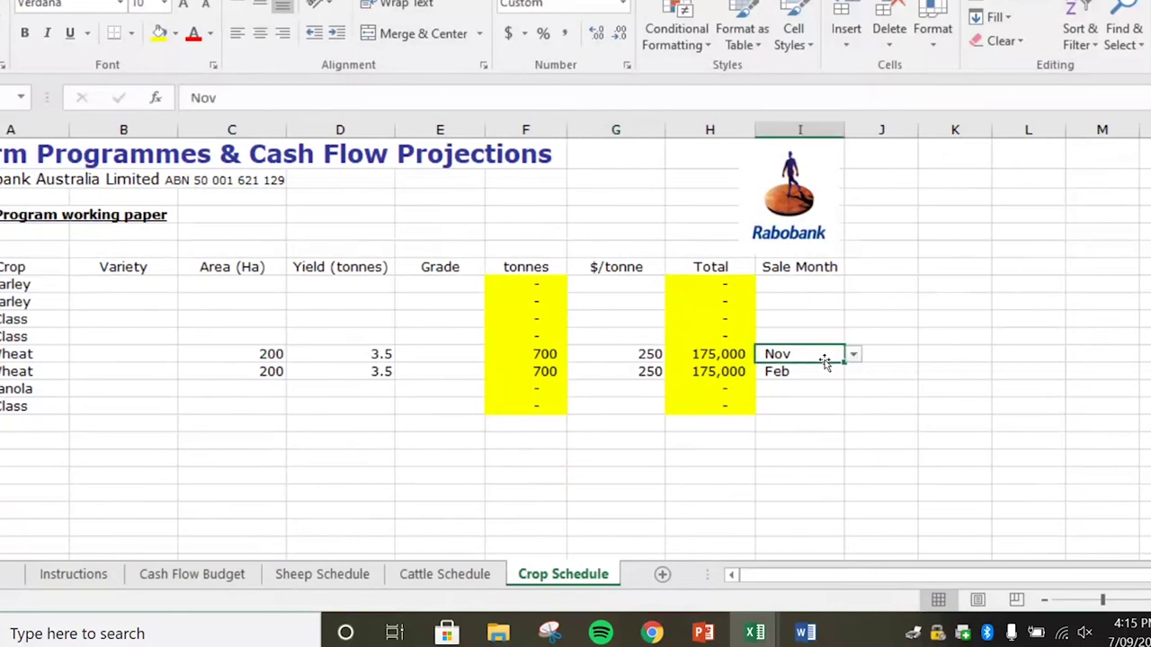
# - Review the Cash Flow Budget's balances and working capital with the November wheat sale, and the monthly expenses from financial costs back to purchases
pyautogui.click(194, 576)
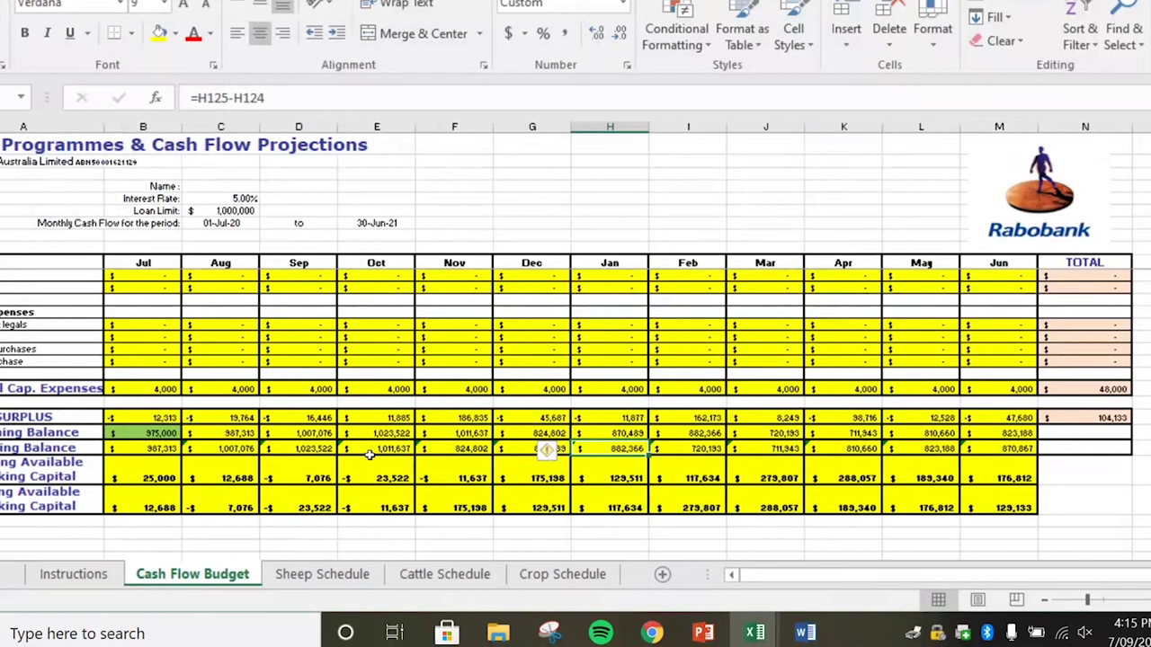
pyautogui.click(284, 447)
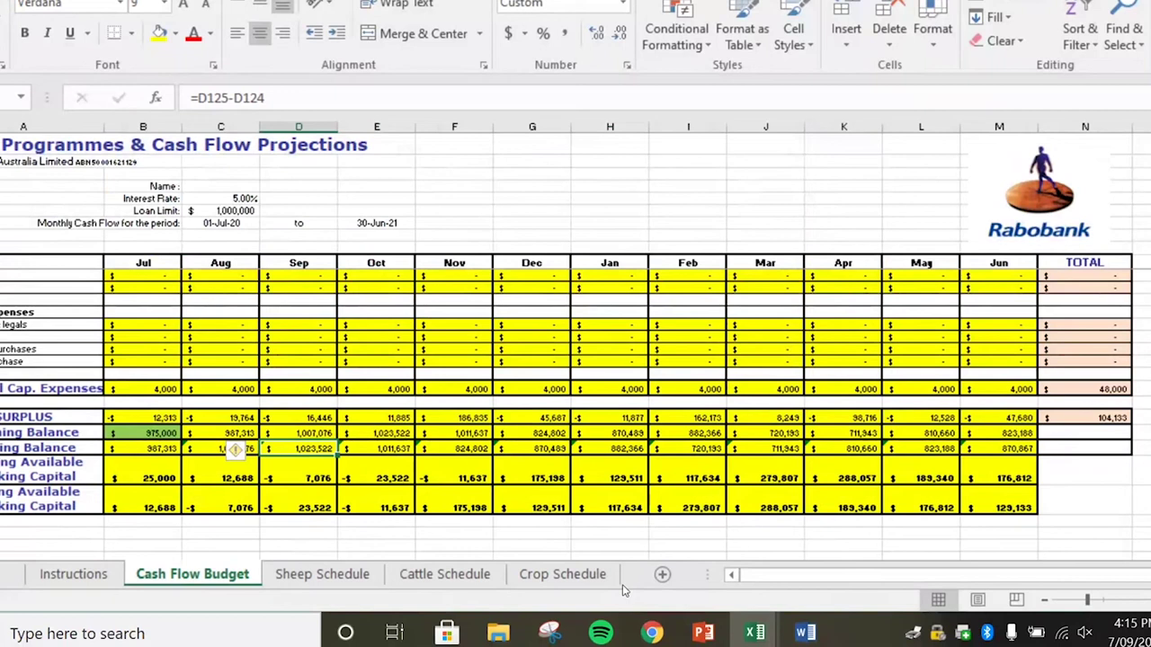
pyautogui.moveTo(707, 639)
pyautogui.scroll(3, 924, 263)
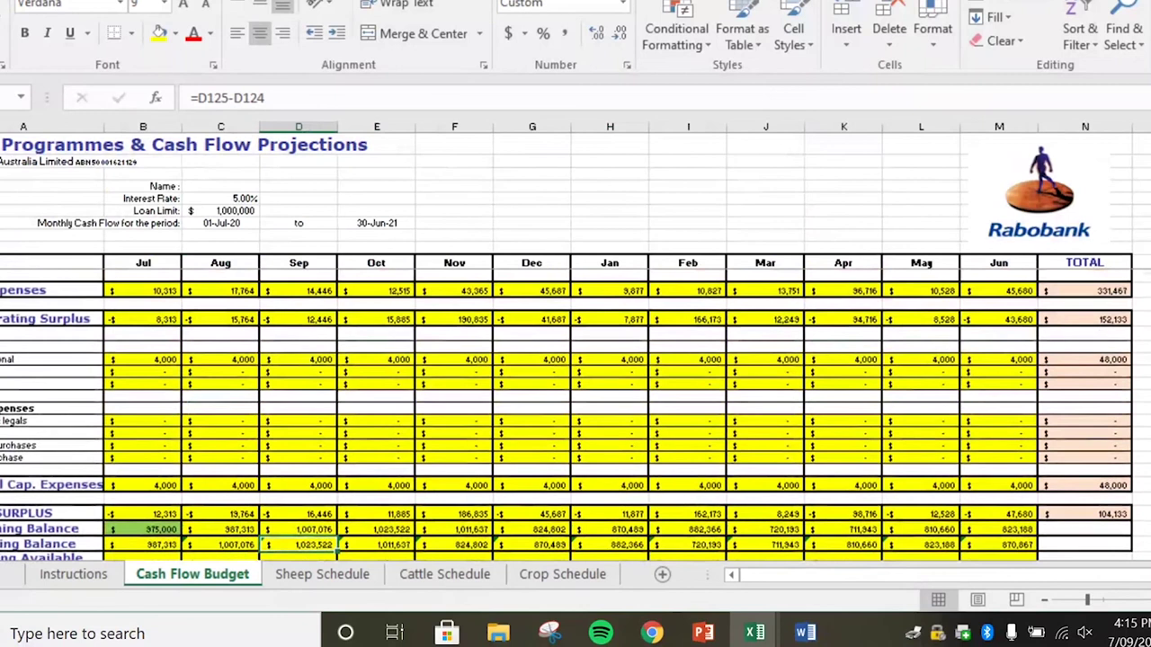
pyautogui.scroll(5, 924, 263)
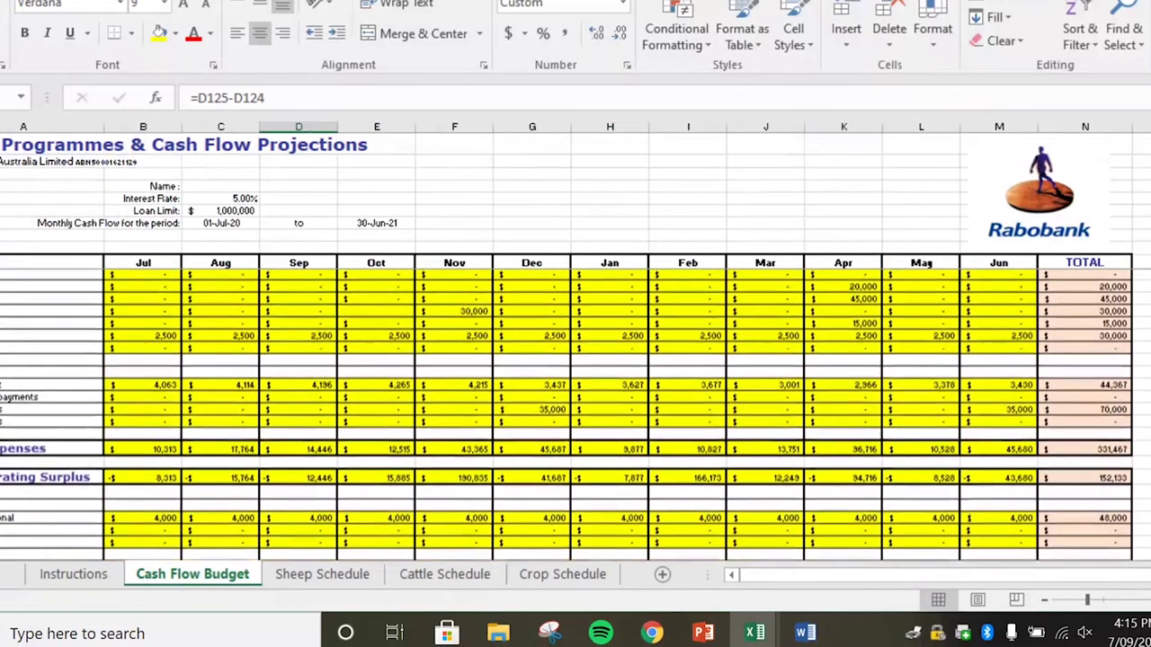
pyautogui.scroll(3, 925, 264)
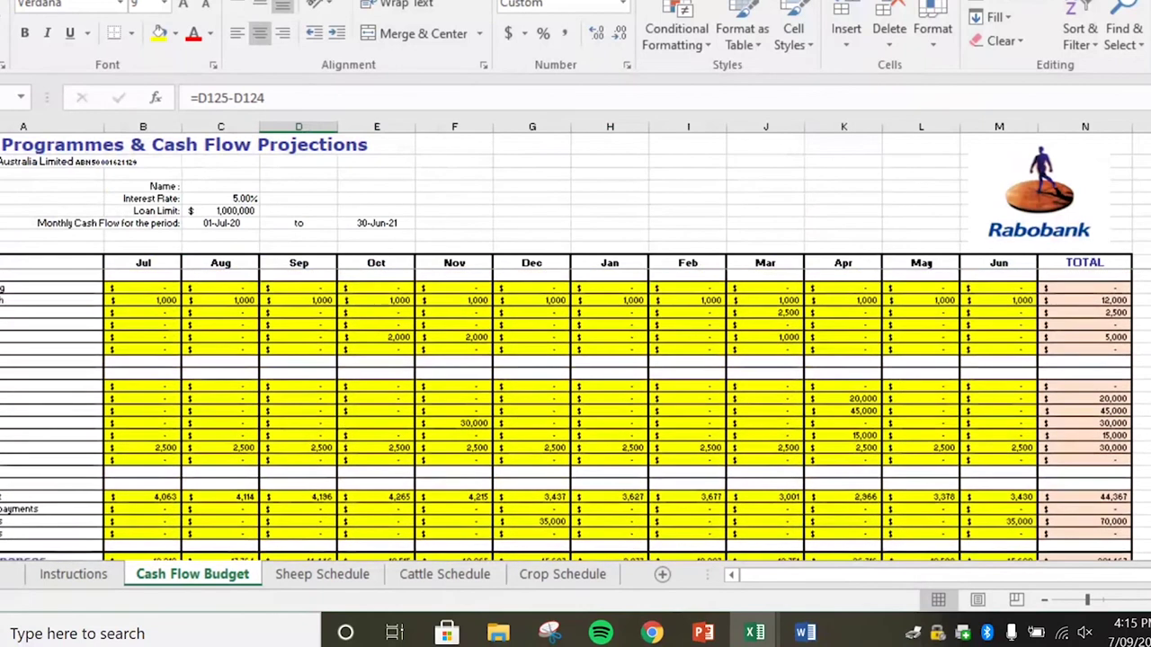
pyautogui.scroll(4, 925, 264)
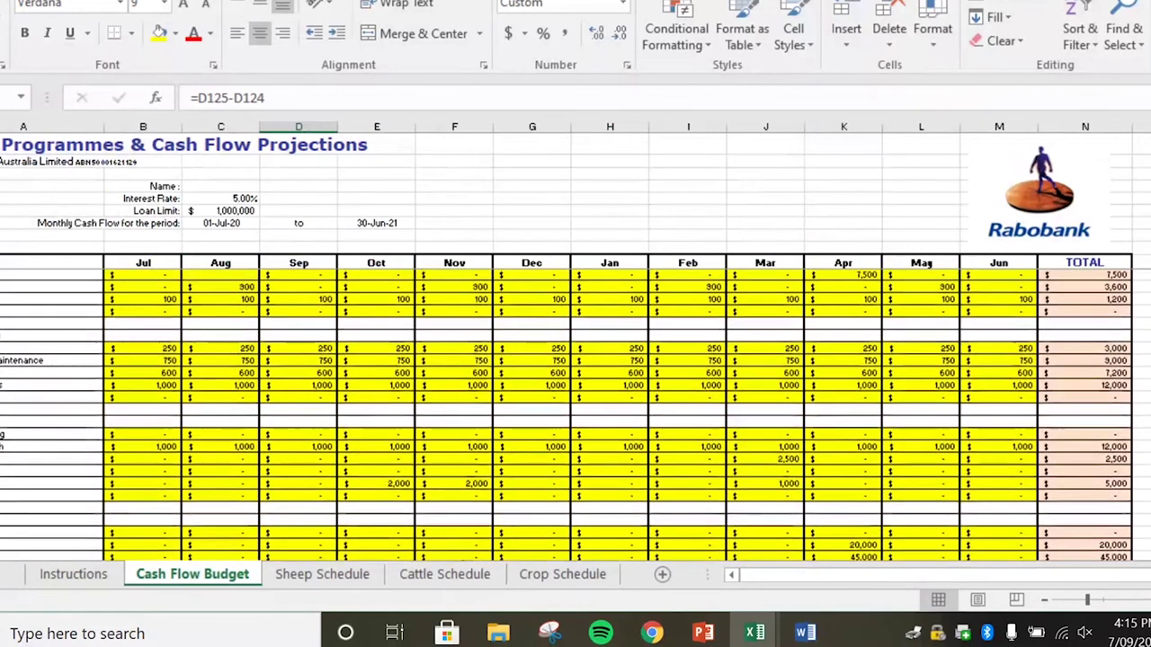
pyautogui.scroll(3, 924, 264)
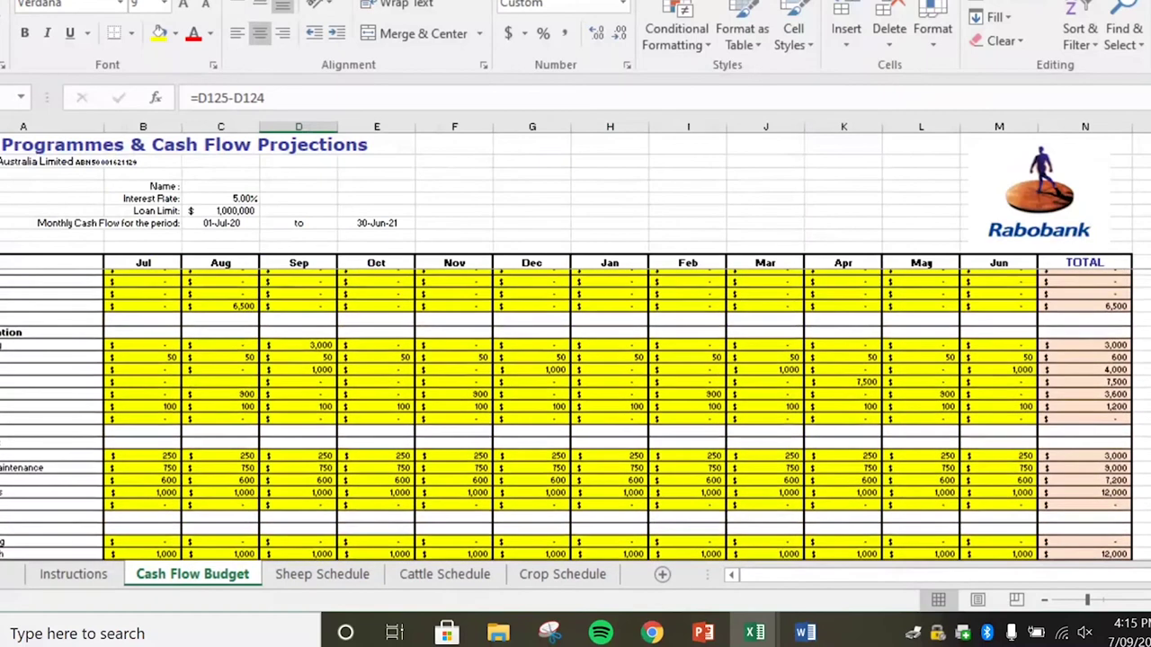
pyautogui.scroll(1, 924, 263)
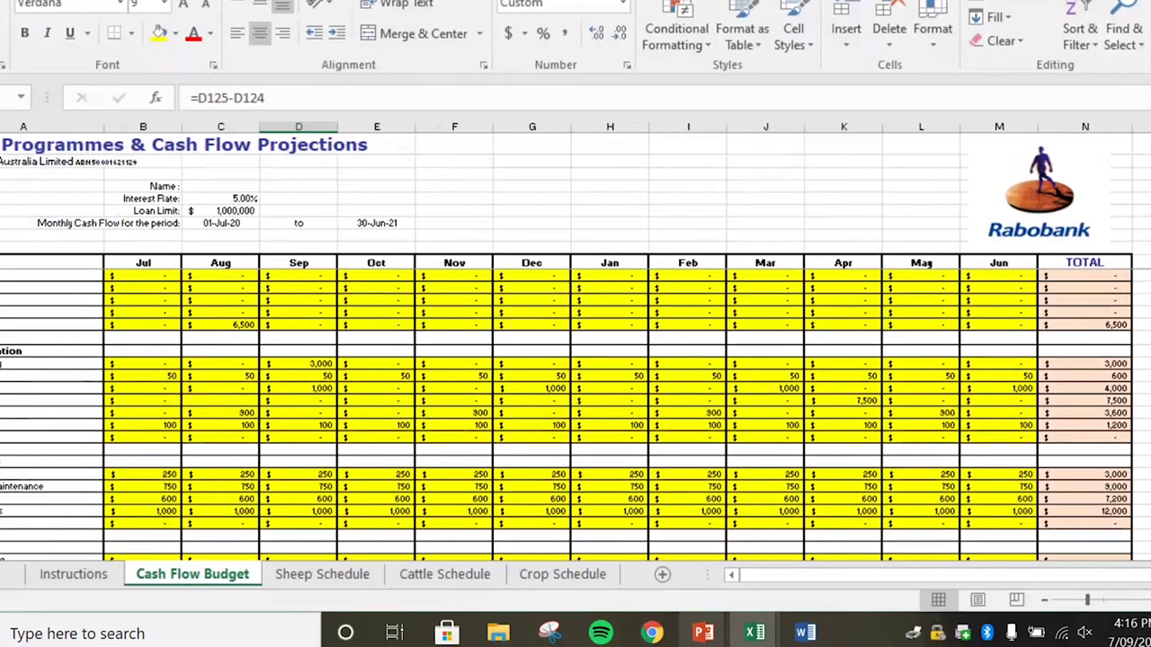
# - Switch to PowerPoint and present the slides from "Reasons for completing a Cashflow Budget" through the first two points of "Benefits of a Cashflow budget"
pyautogui.click(579, 522)
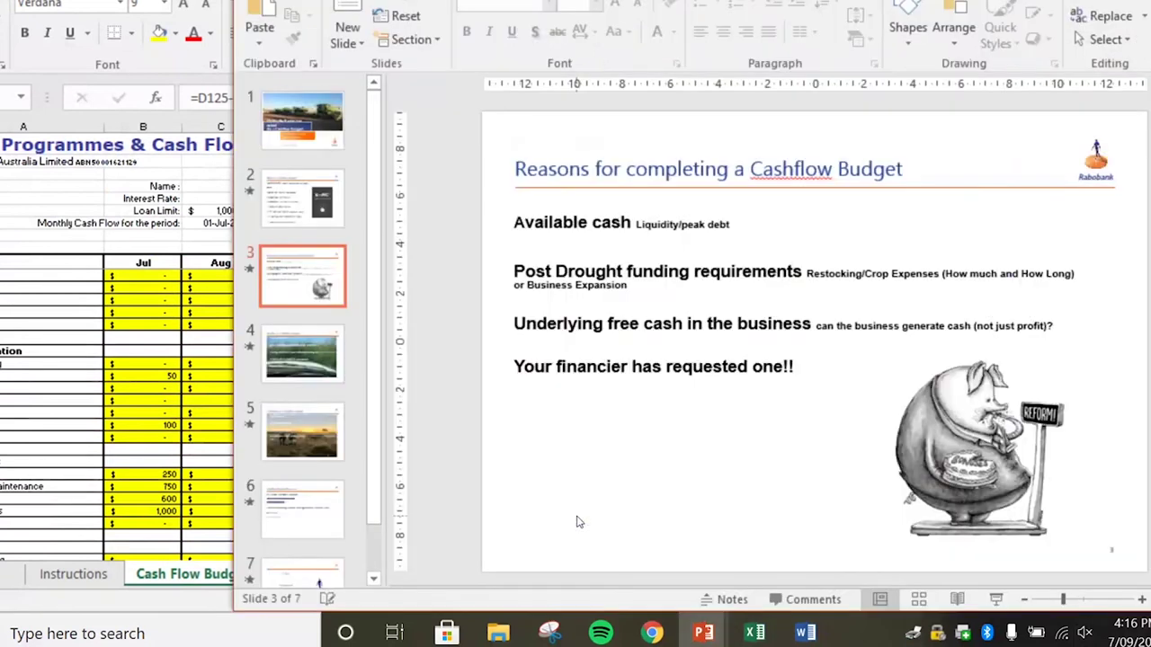
pyautogui.click(995, 600)
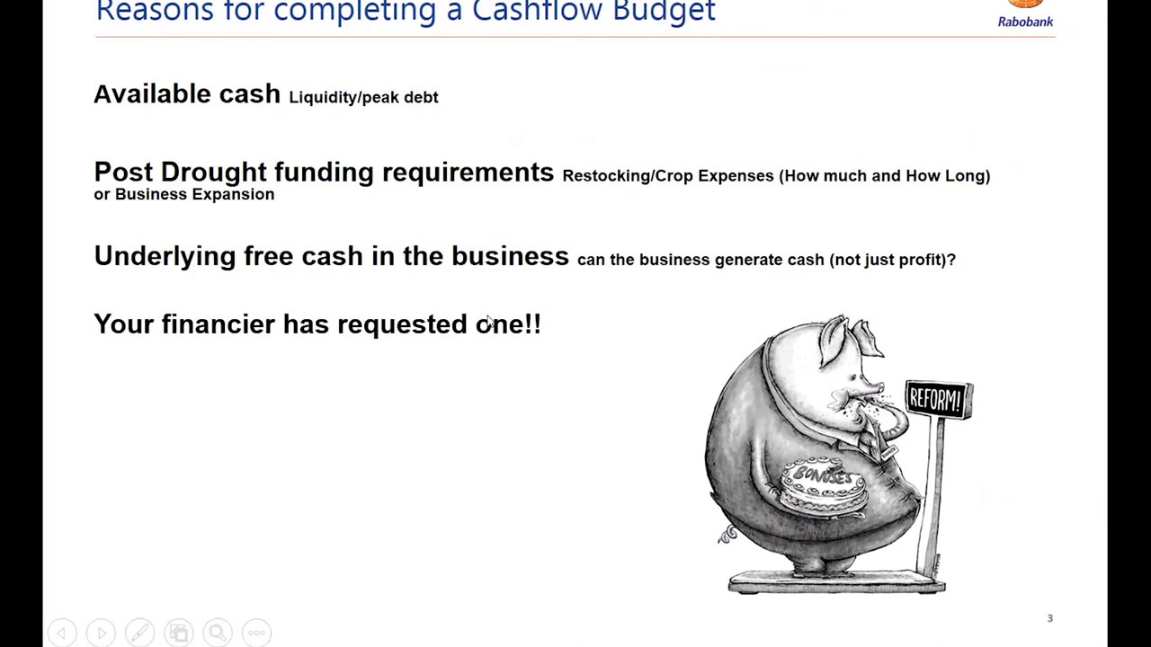
pyautogui.click(488, 321)
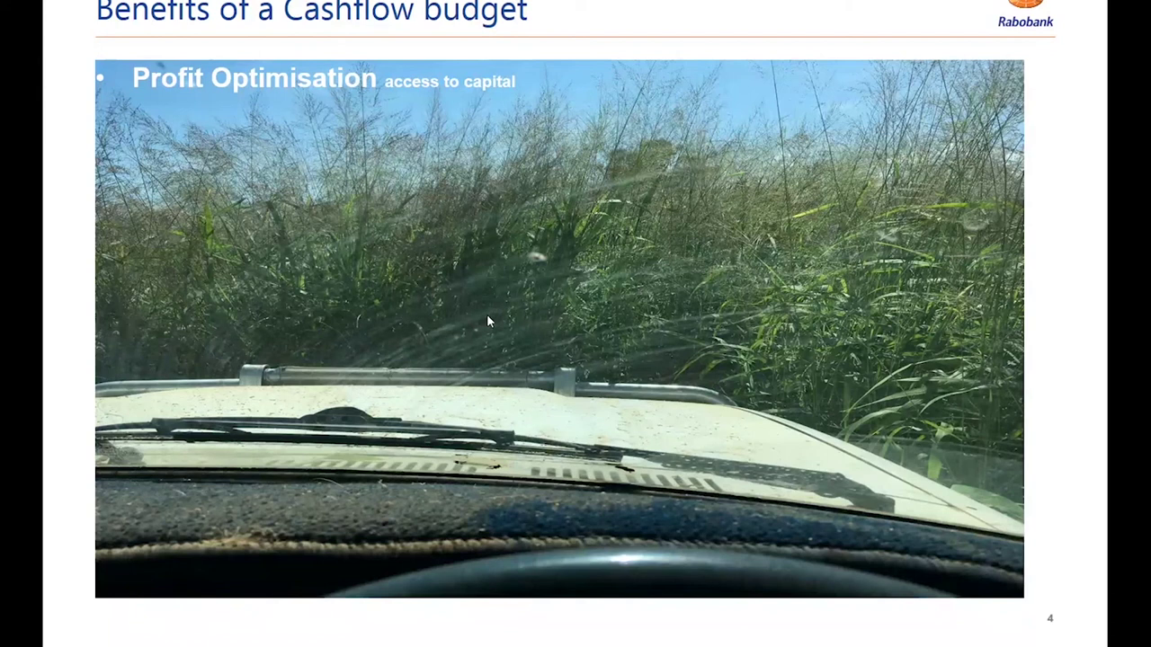
pyautogui.click(488, 321)
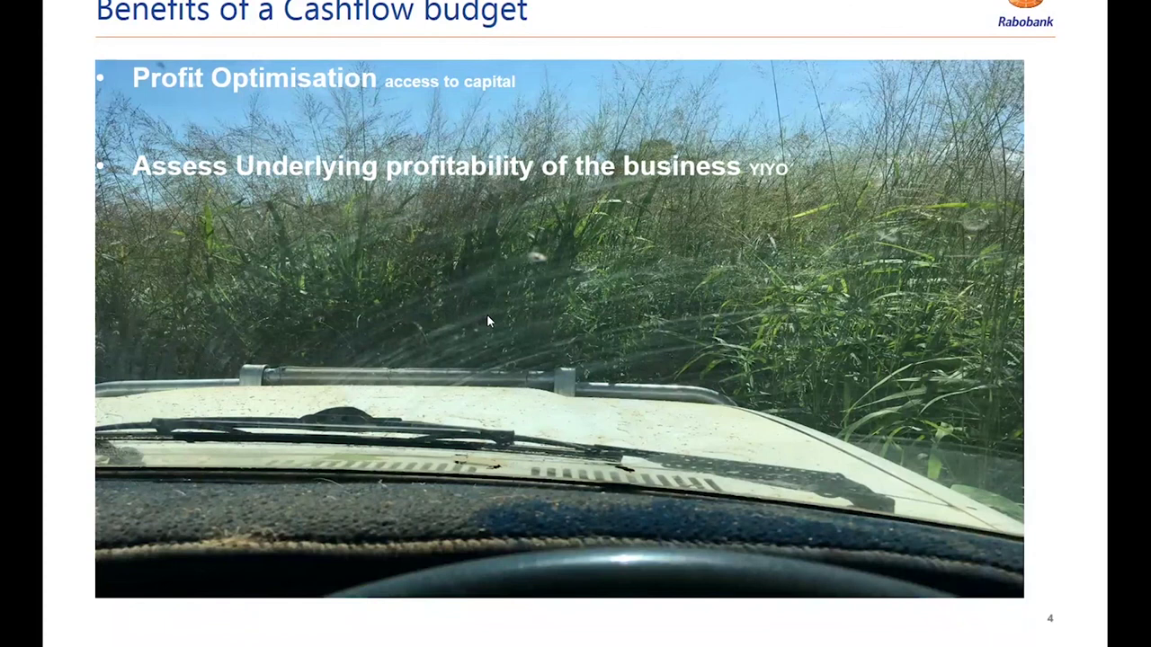
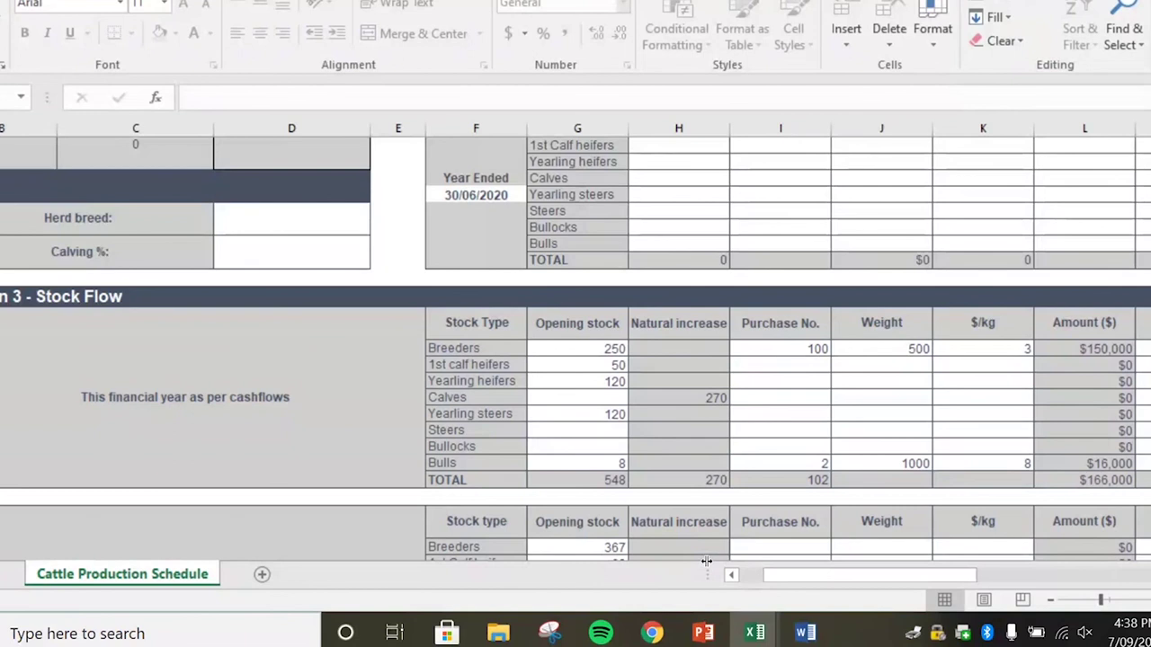
# - Review this financial year's Stock Flow in the Cattle Production Schedule, inspecting the calves' natural increase and the breeder purchase number
pyautogui.click(1050, 599)
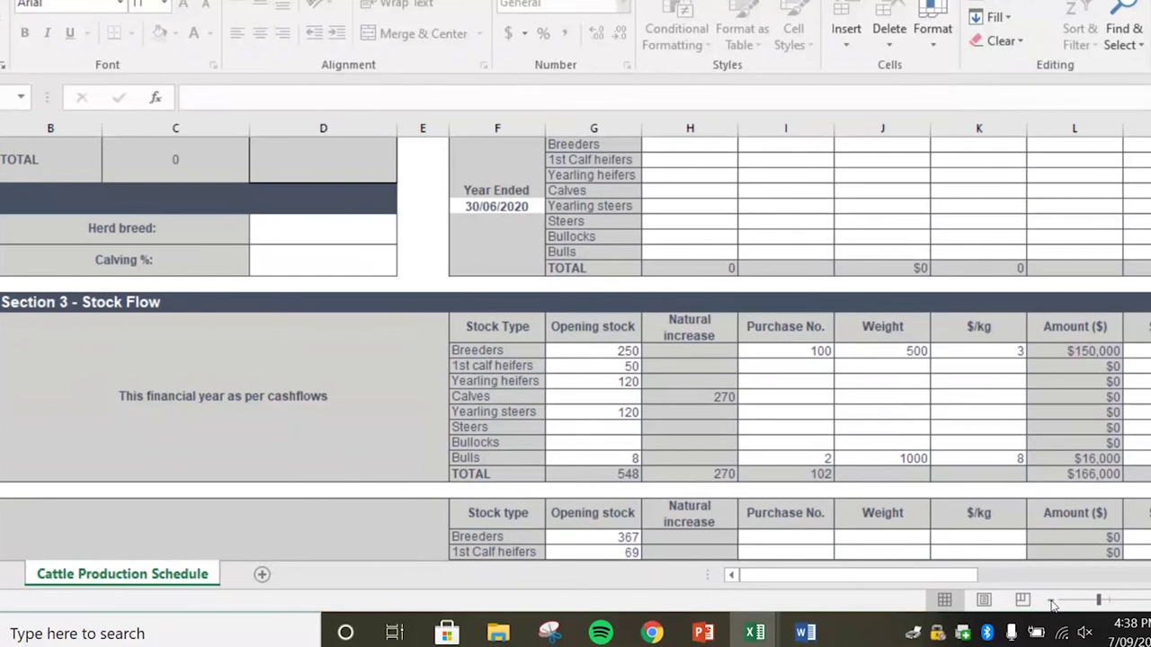
pyautogui.click(1051, 600)
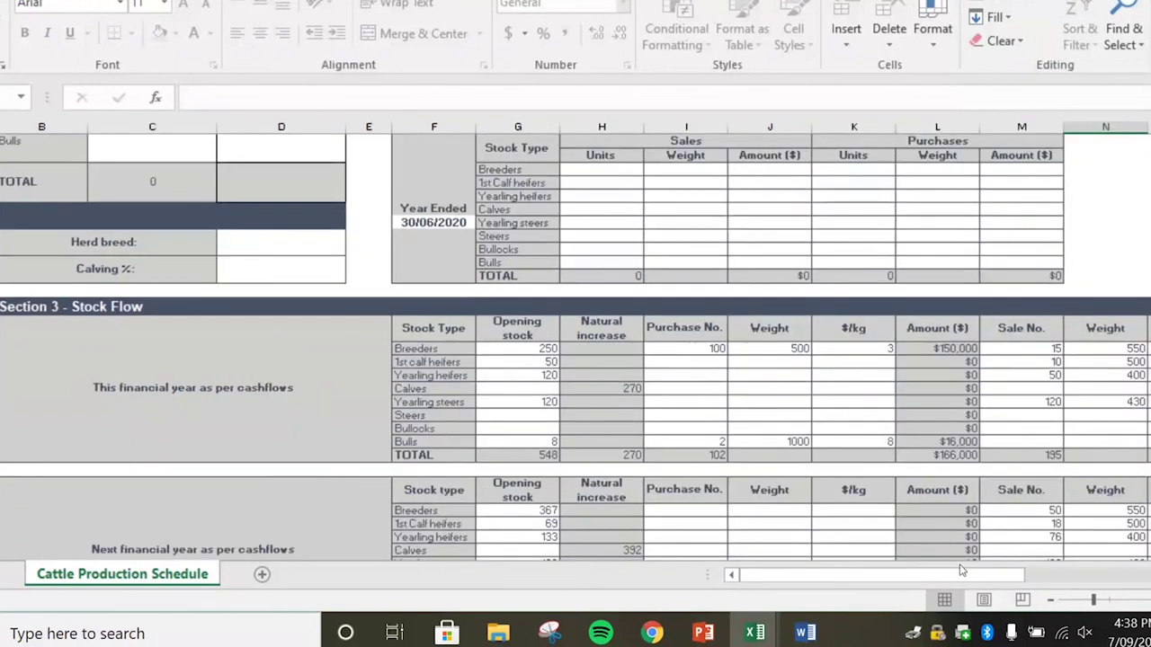
pyautogui.moveTo(935, 582); pyautogui.dragTo(949, 580)
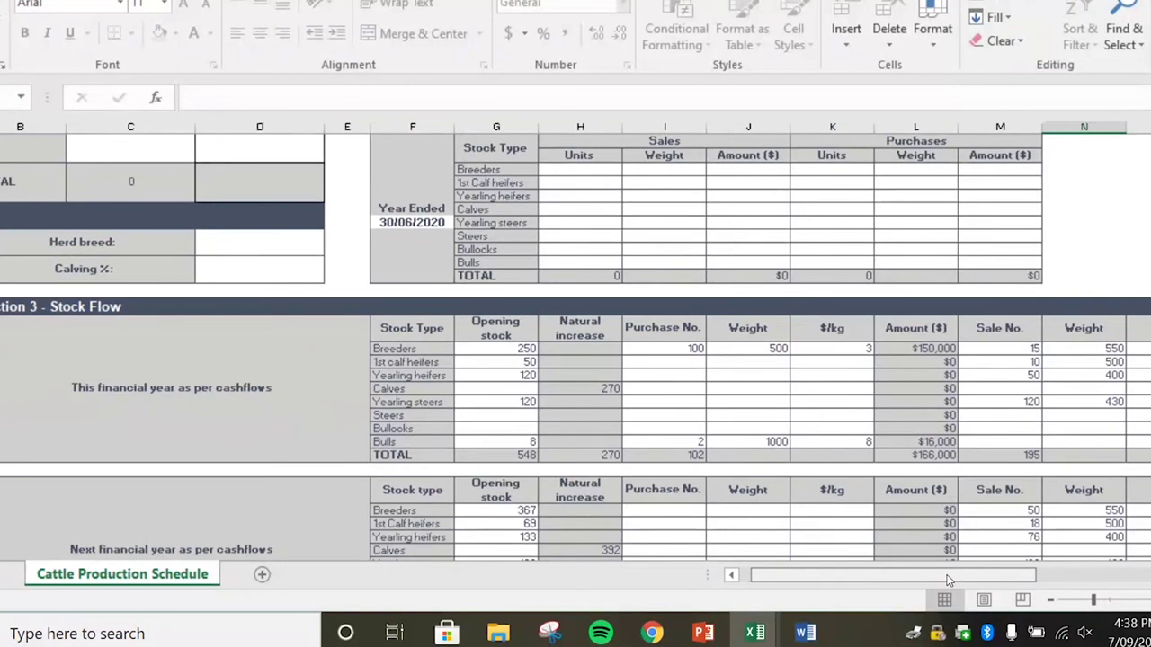
pyautogui.moveTo(949, 580); pyautogui.dragTo(168, 381)
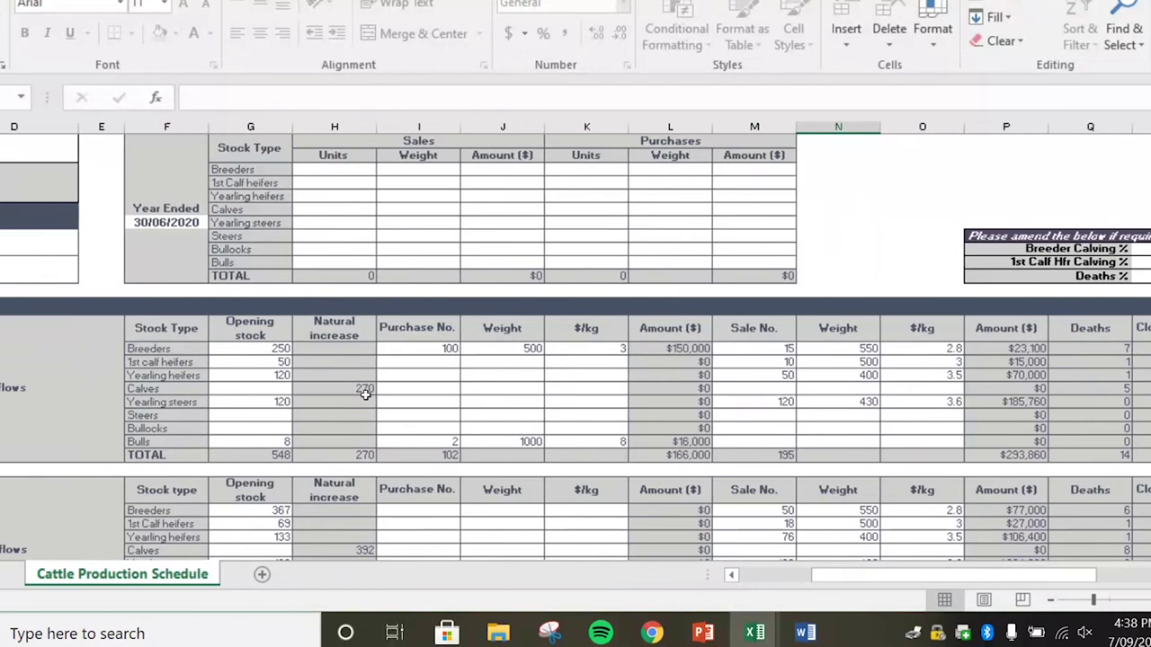
pyautogui.click(327, 393)
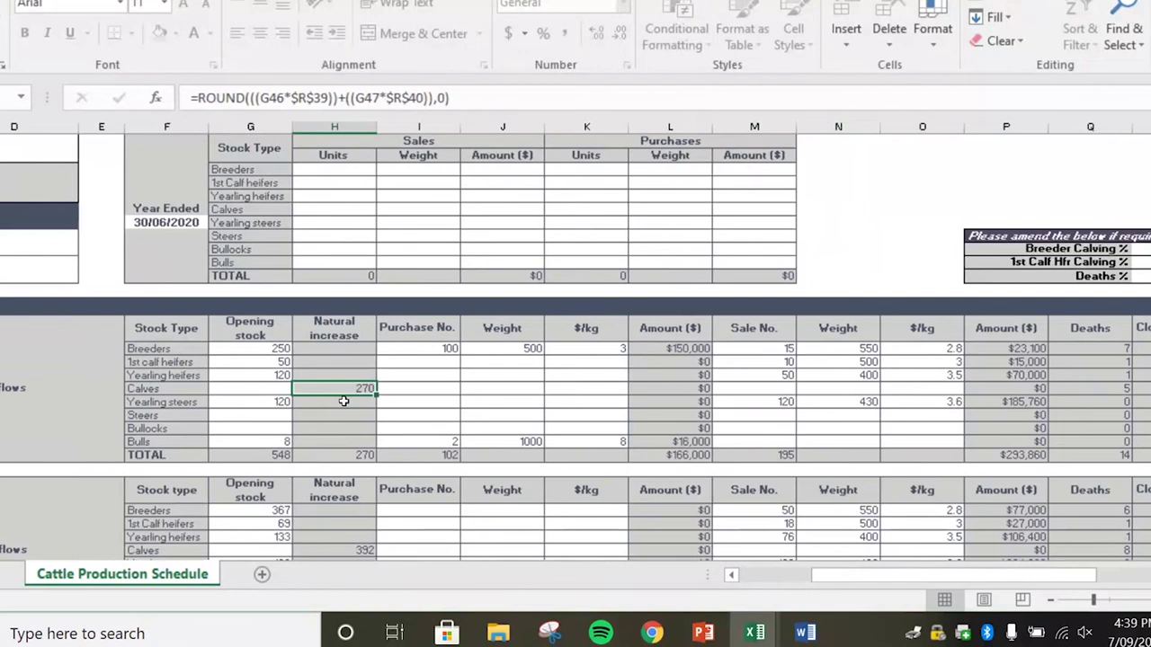
pyautogui.click(429, 351)
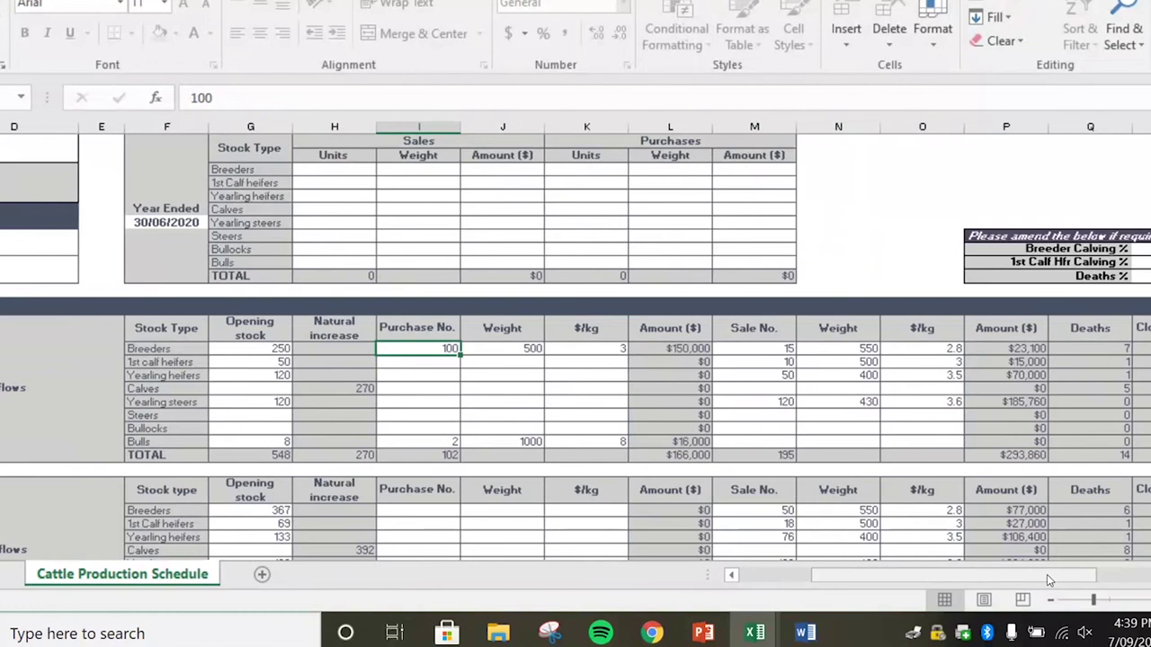
pyautogui.moveTo(1047, 577); pyautogui.dragTo(1054, 577)
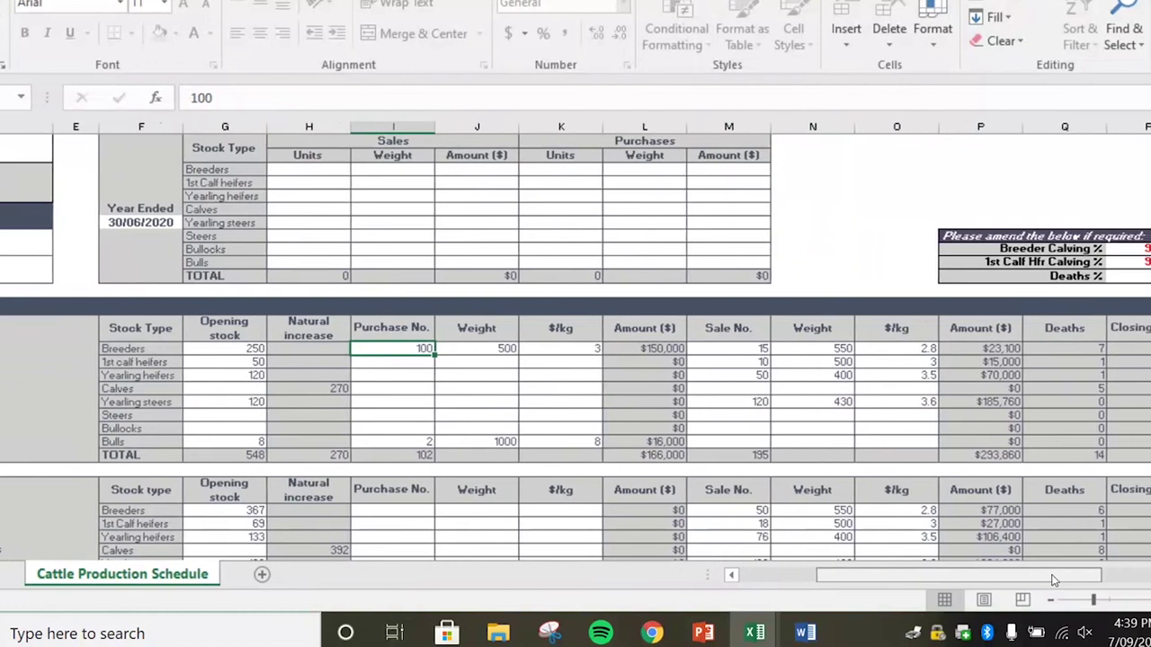
pyautogui.moveTo(1052, 577); pyautogui.dragTo(1048, 577)
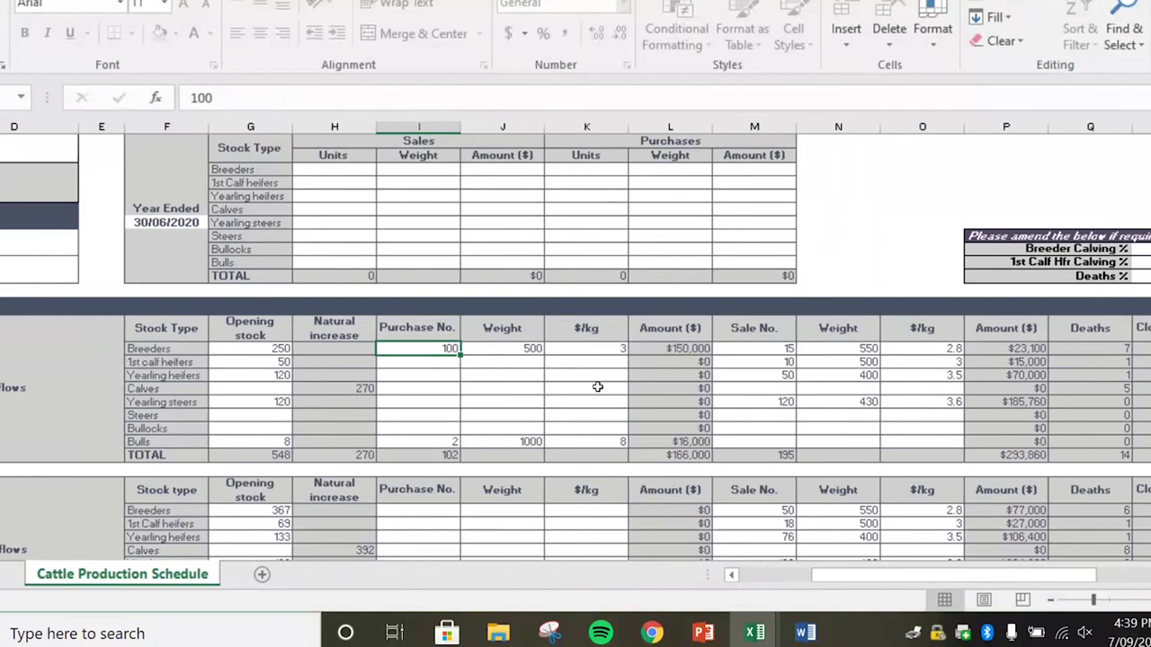
# - Compare the calves' natural increase and the cattle sale amounts across the three years of the Stock Flow
pyautogui.scroll(-1, 484, 390)
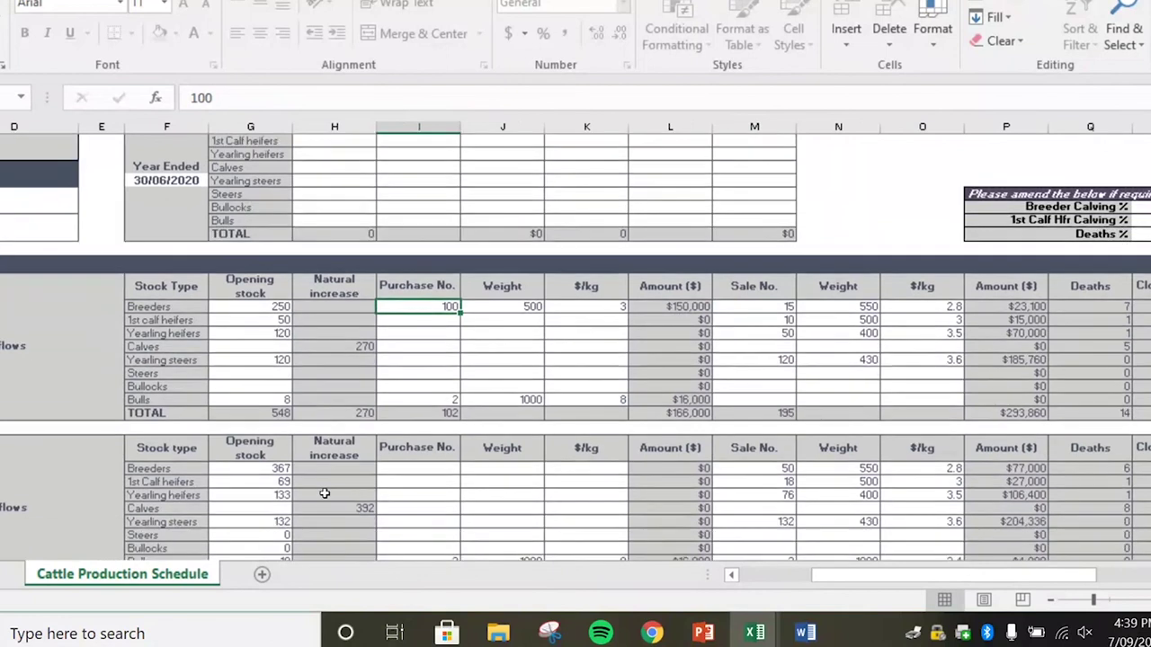
pyautogui.click(333, 511)
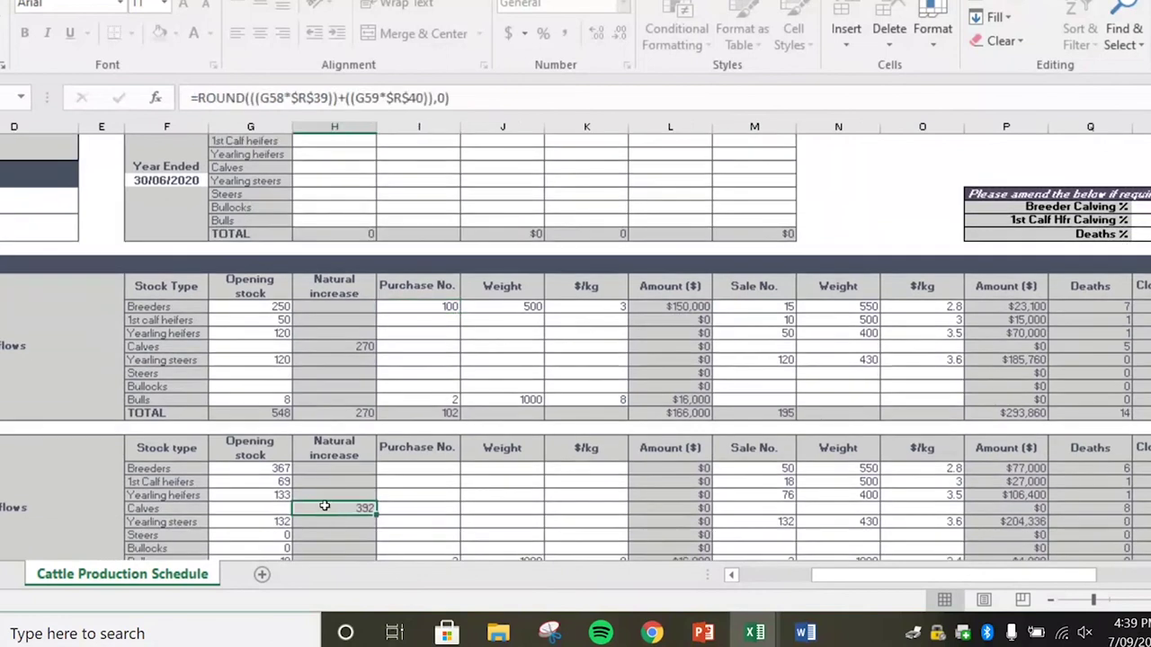
pyautogui.scroll(-2, 324, 508)
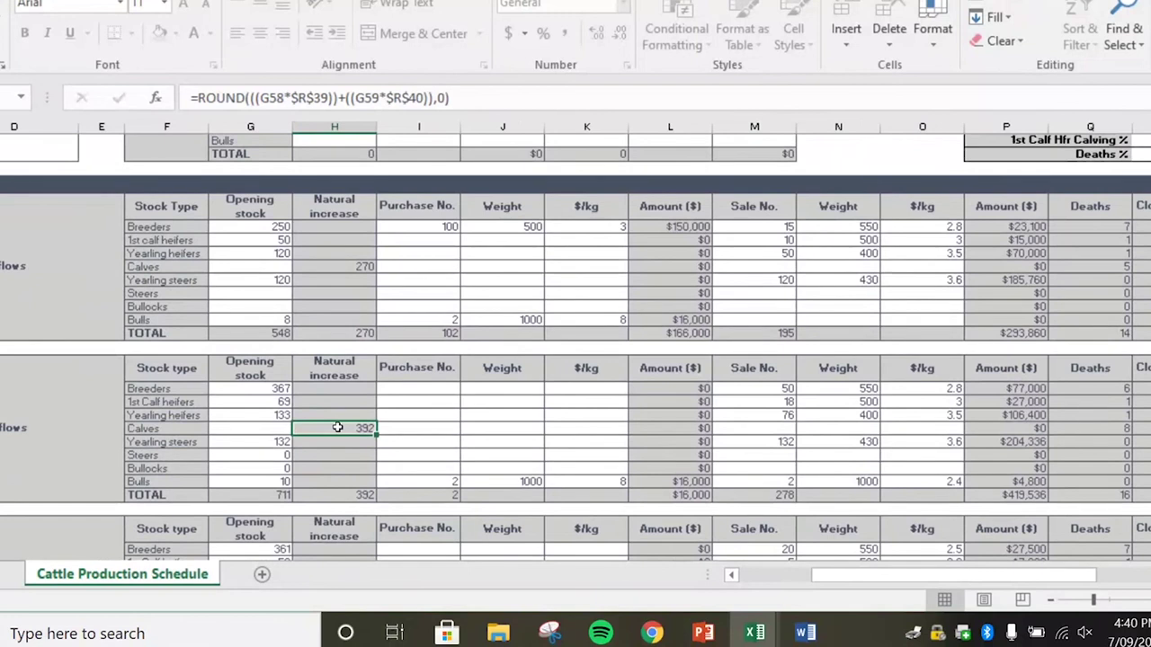
pyautogui.scroll(-3, 338, 428)
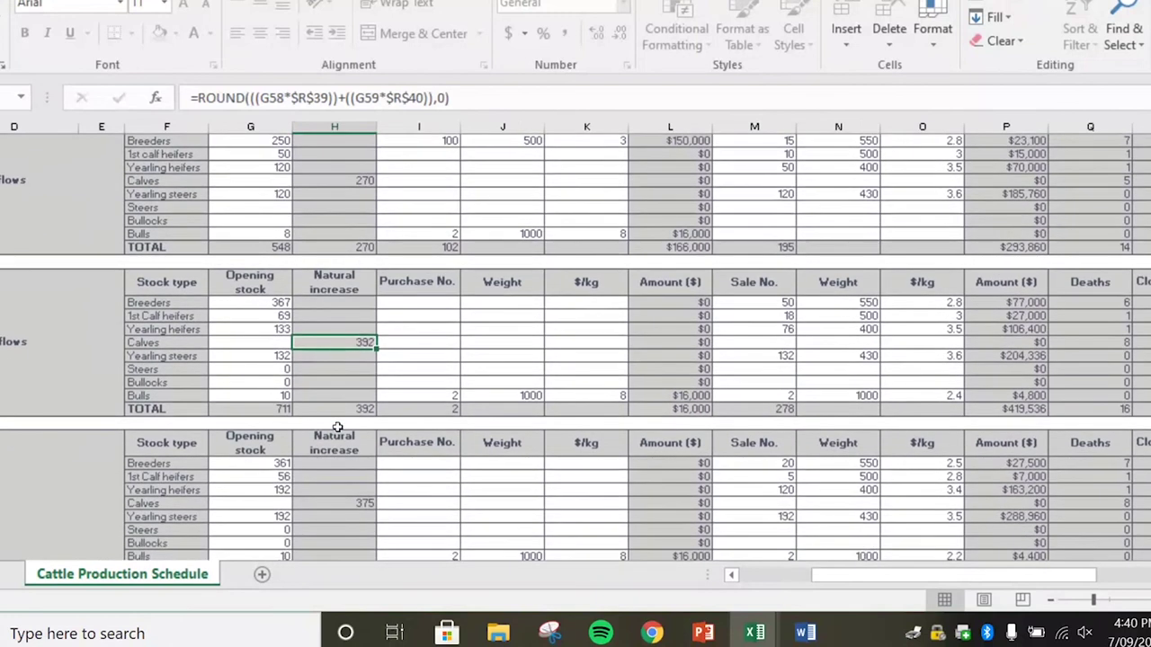
pyautogui.scroll(3, 434, 359)
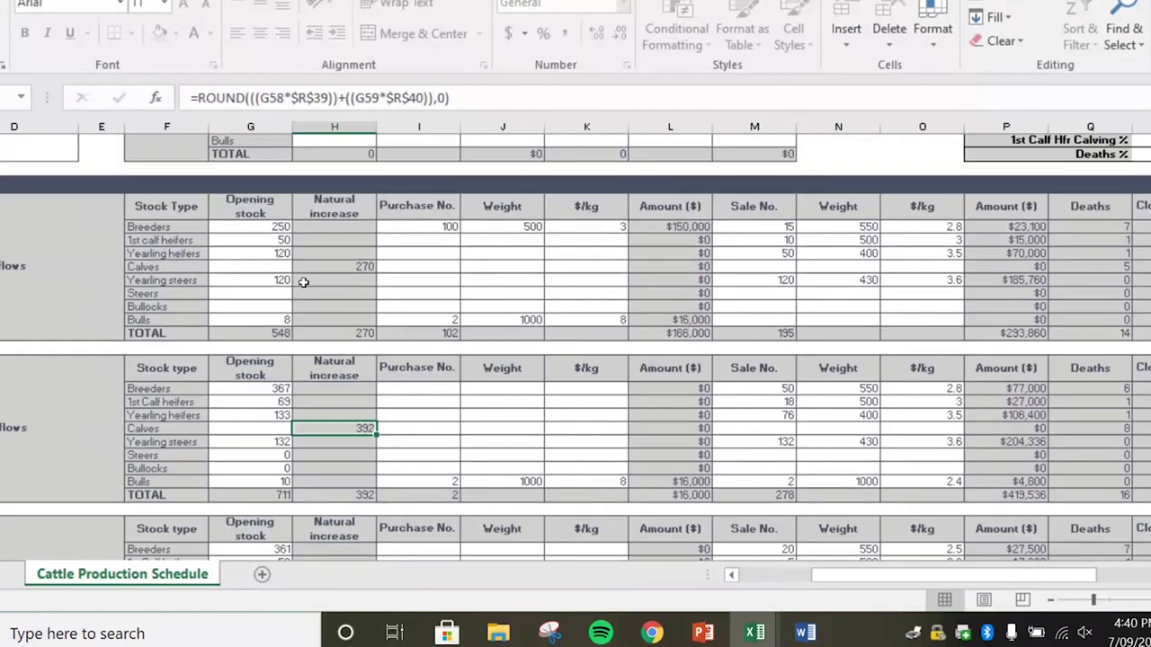
pyautogui.click(331, 267)
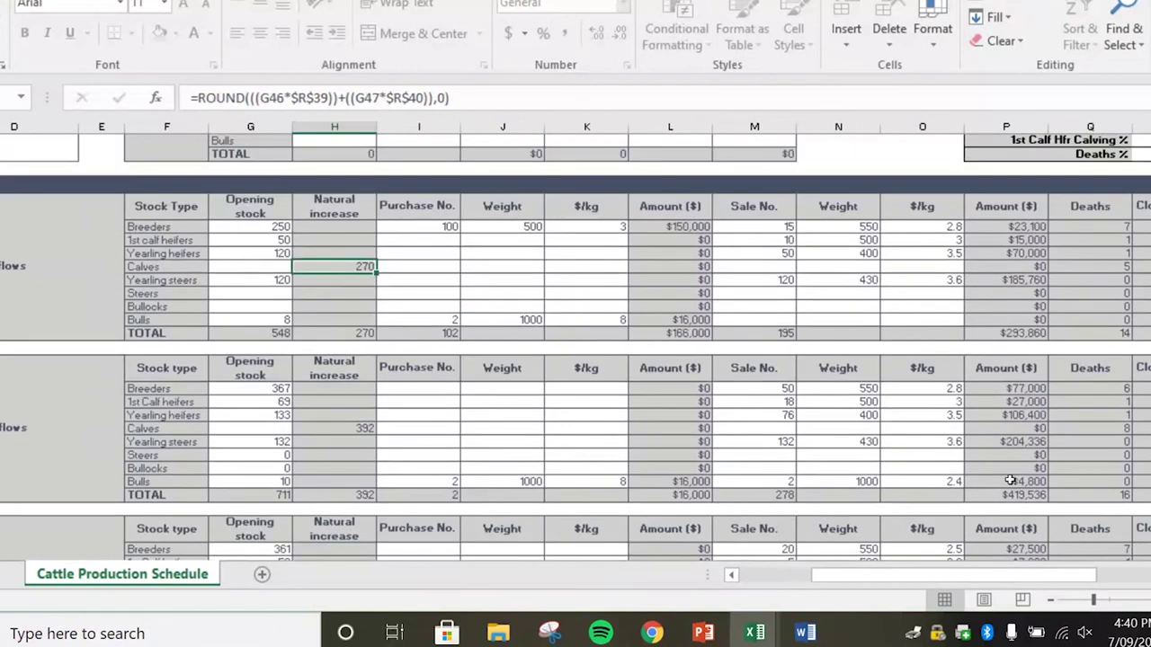
pyautogui.scroll(-1, 975, 479)
pyautogui.scroll(-1, 975, 479)
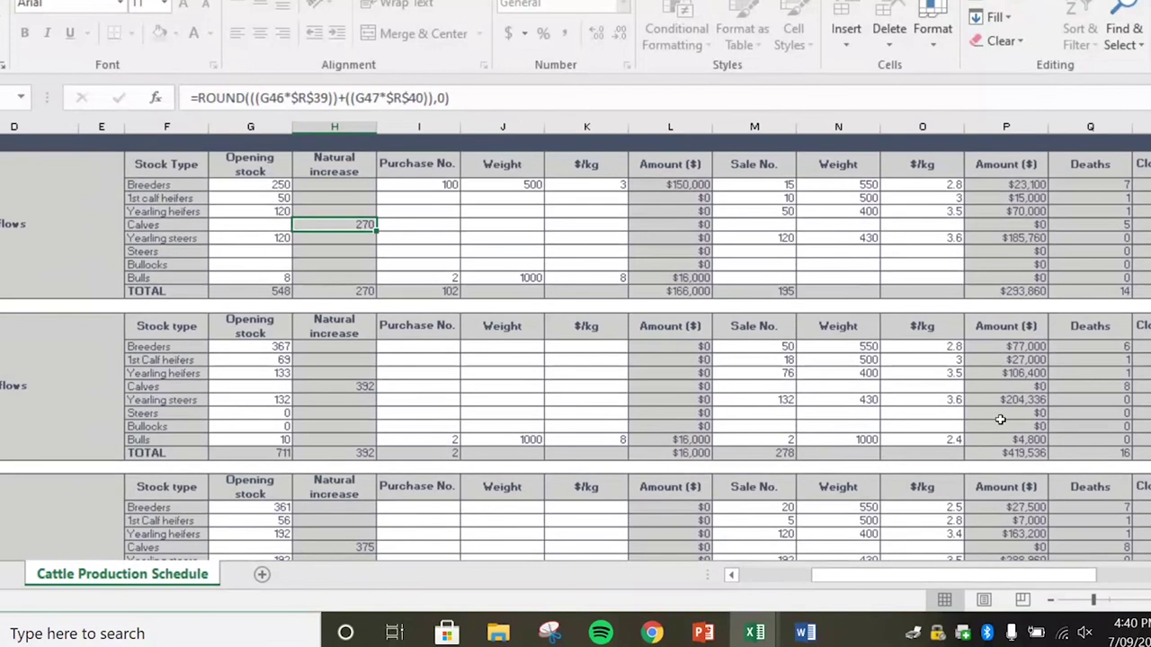
pyautogui.scroll(-2, 998, 427)
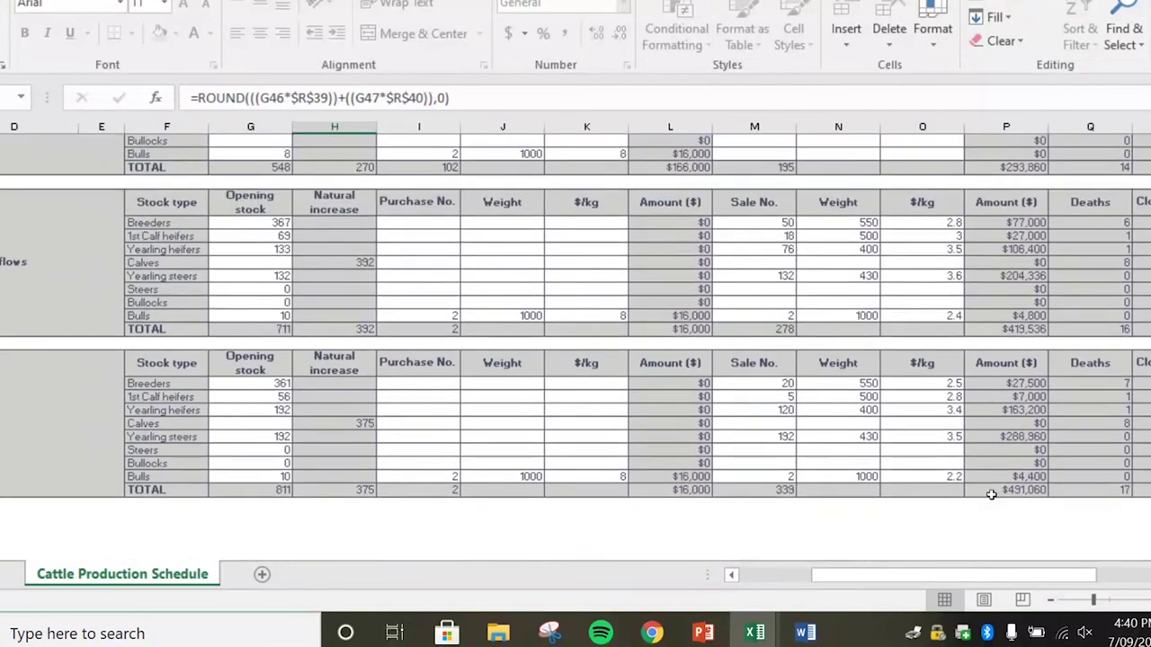
pyautogui.scroll(2, 990, 494)
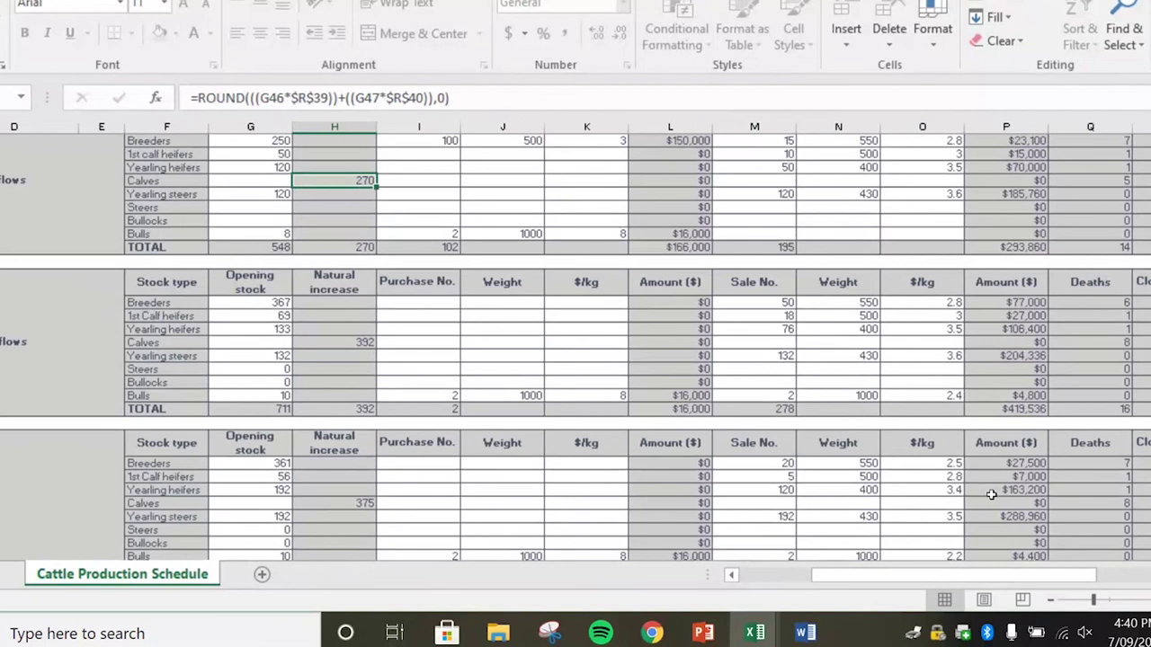
pyautogui.scroll(1, 991, 493)
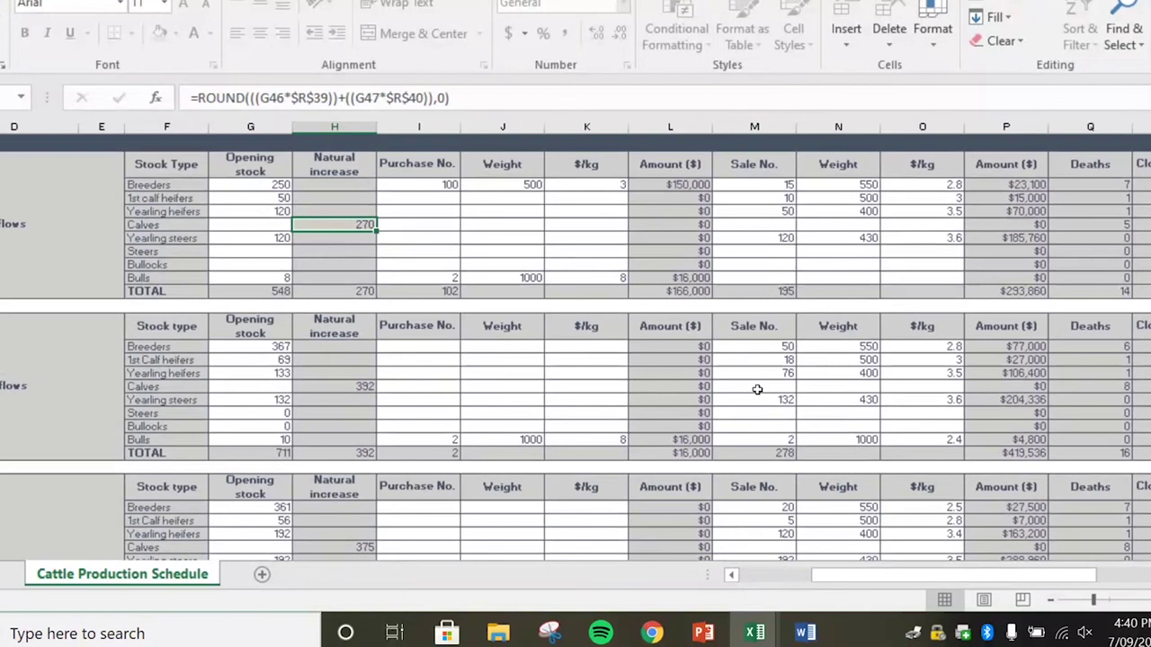
# - Clear the breeder purchase number in this financial year's Stock Flow
pyautogui.click(427, 184)
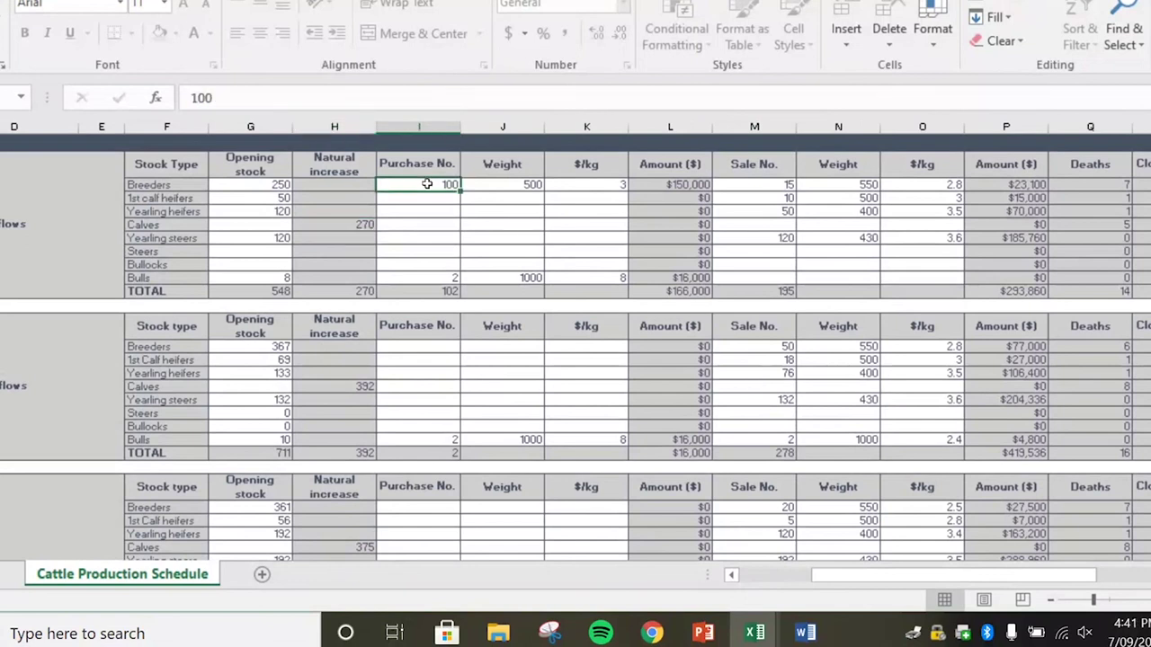
pyautogui.press('BackSpace')
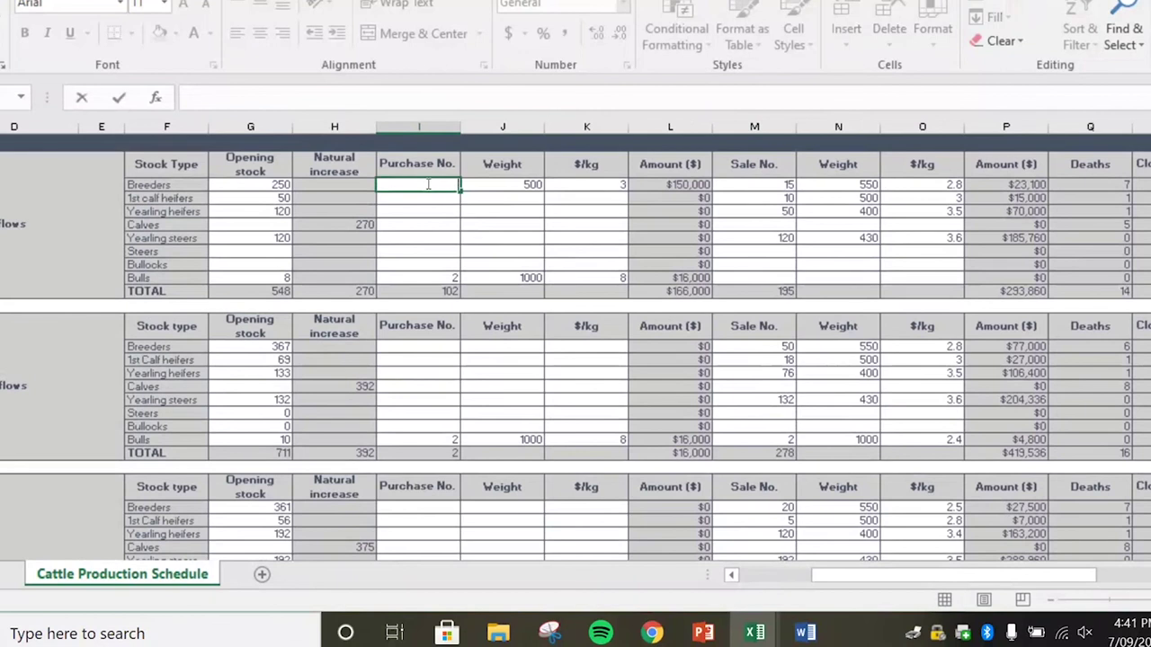
pyautogui.press('Return')
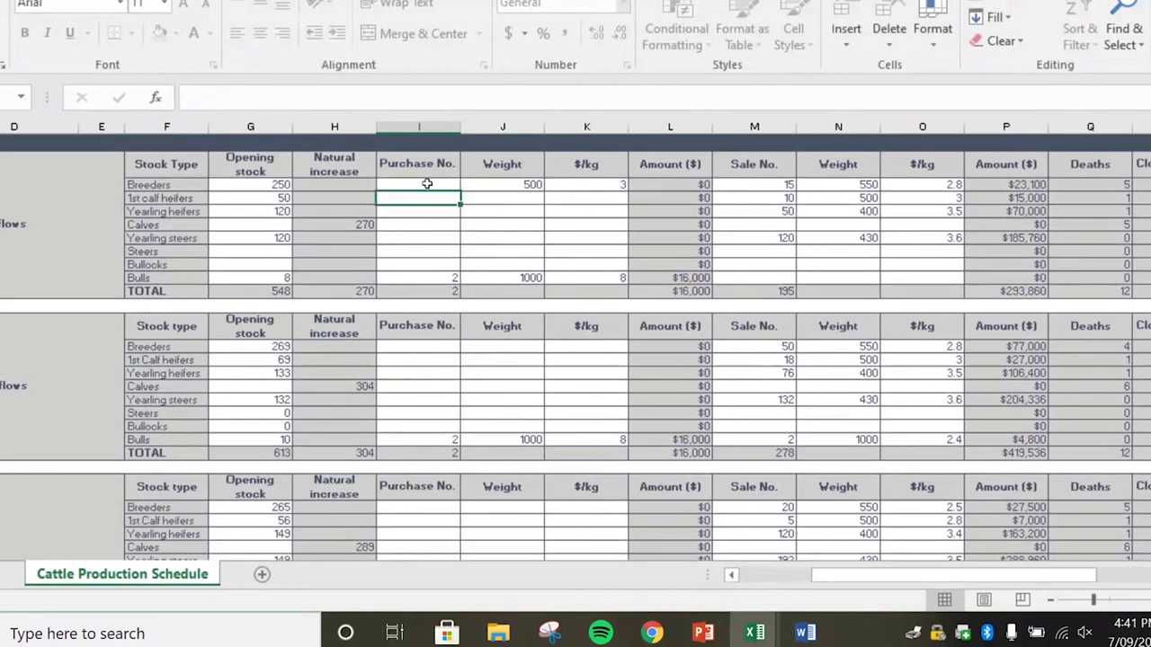
# - Examine the Stock Flow without the breeder purchase, ending on the calves' natural increase for the next financial year
pyautogui.press('Right')
pyautogui.press('Down')
pyautogui.press('Down')
pyautogui.press('Down')
pyautogui.press('Down')
pyautogui.press('Down')
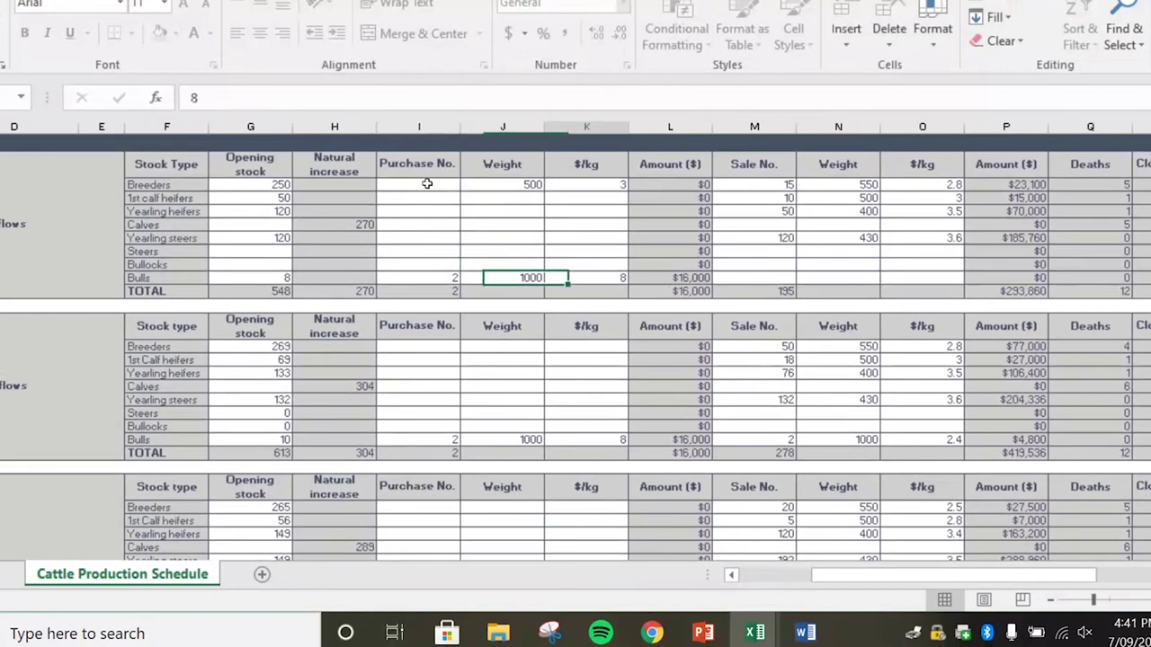
pyautogui.press('Right')
pyautogui.press('Right')
pyautogui.press('Down')
pyautogui.press('Down')
pyautogui.press('Right')
pyautogui.press('Down')
pyautogui.press('Down')
pyautogui.press('Down')
pyautogui.press('Down')
pyautogui.press('Down')
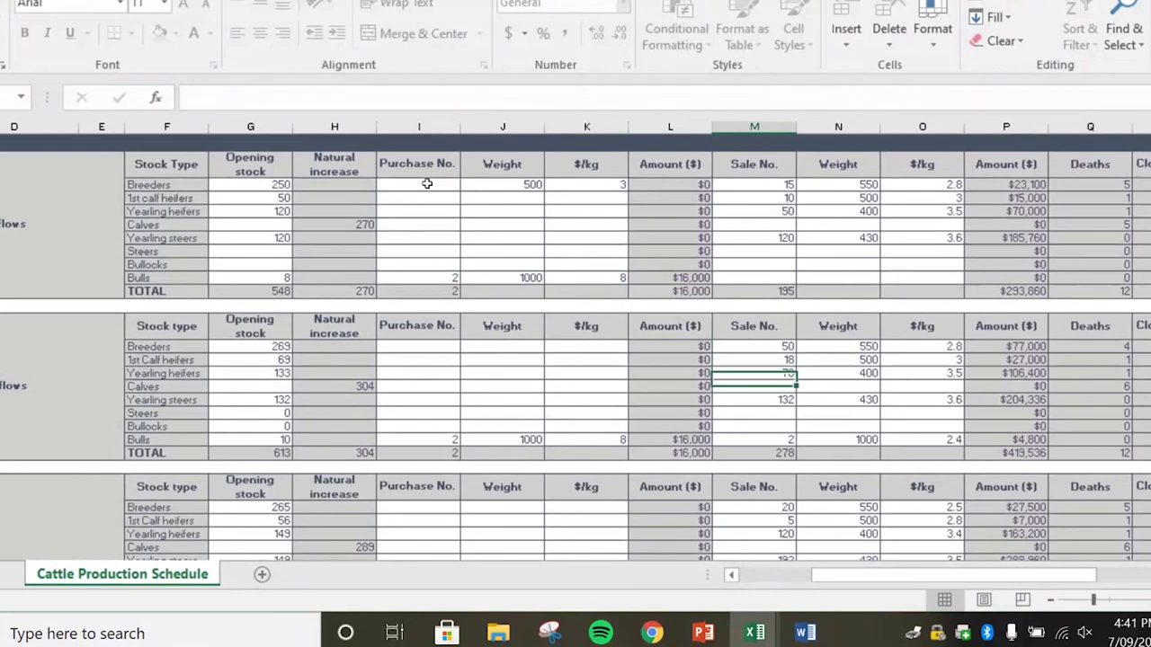
pyautogui.press('Left')
pyautogui.press('Left')
pyautogui.press('Left')
pyautogui.press('Left')
pyautogui.press('Left')
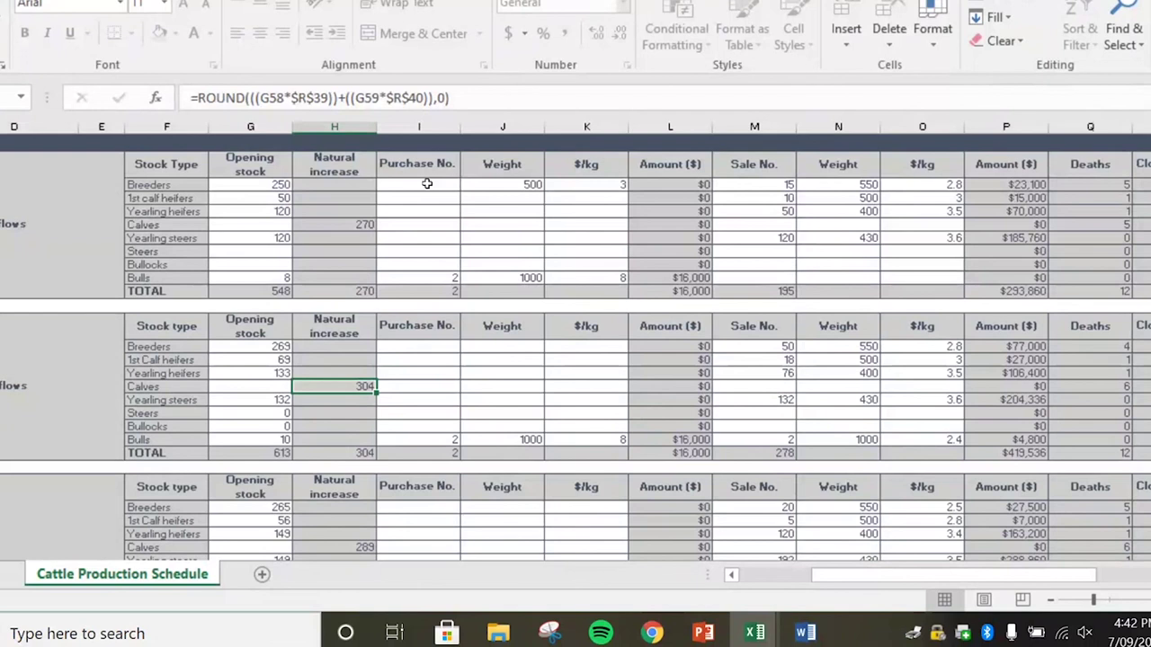
# - Enter 1 as next financial year's calves natural increase, and set this financial year's breeder purchase number to 100
pyautogui.write('1')
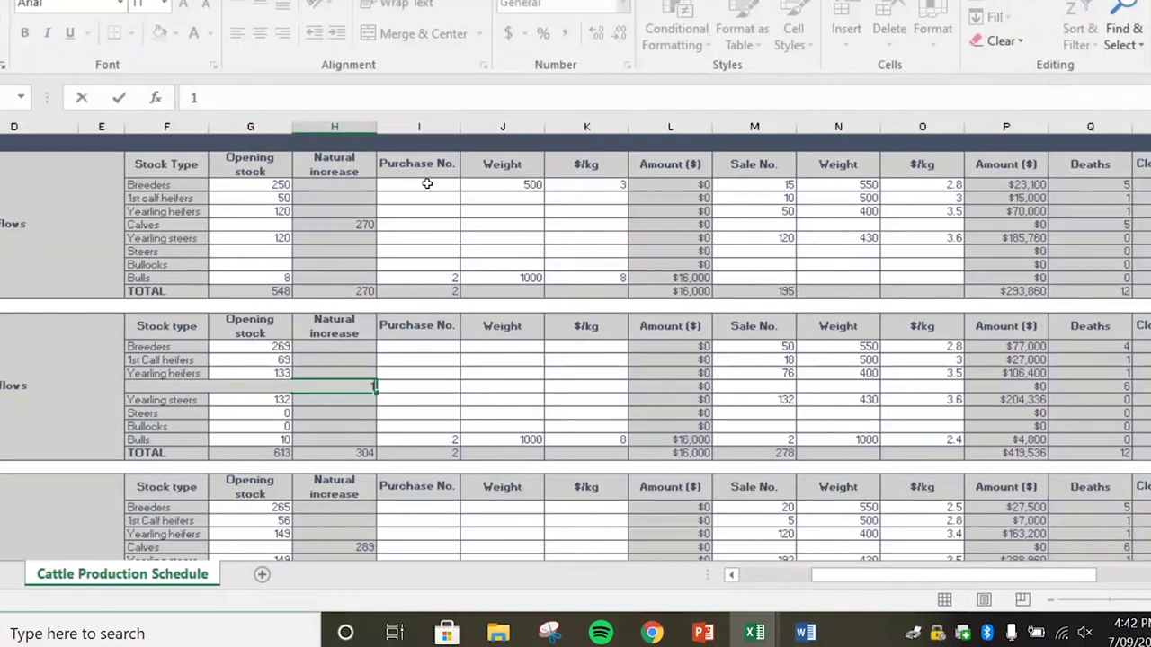
pyautogui.click(426, 185)
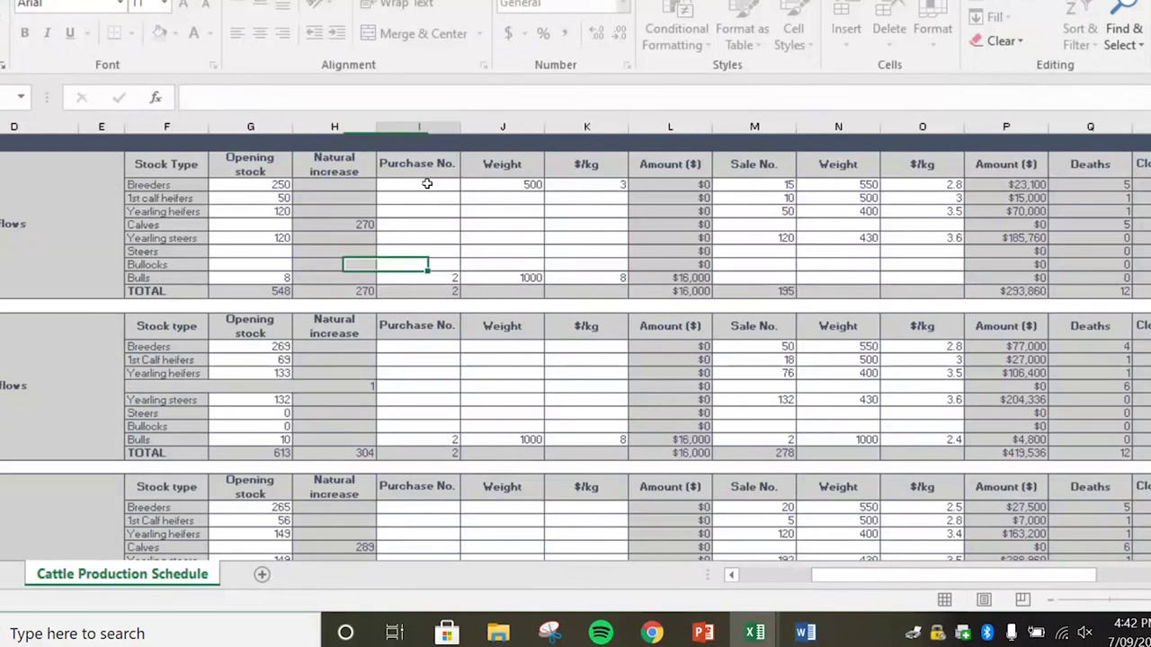
pyautogui.write('100')
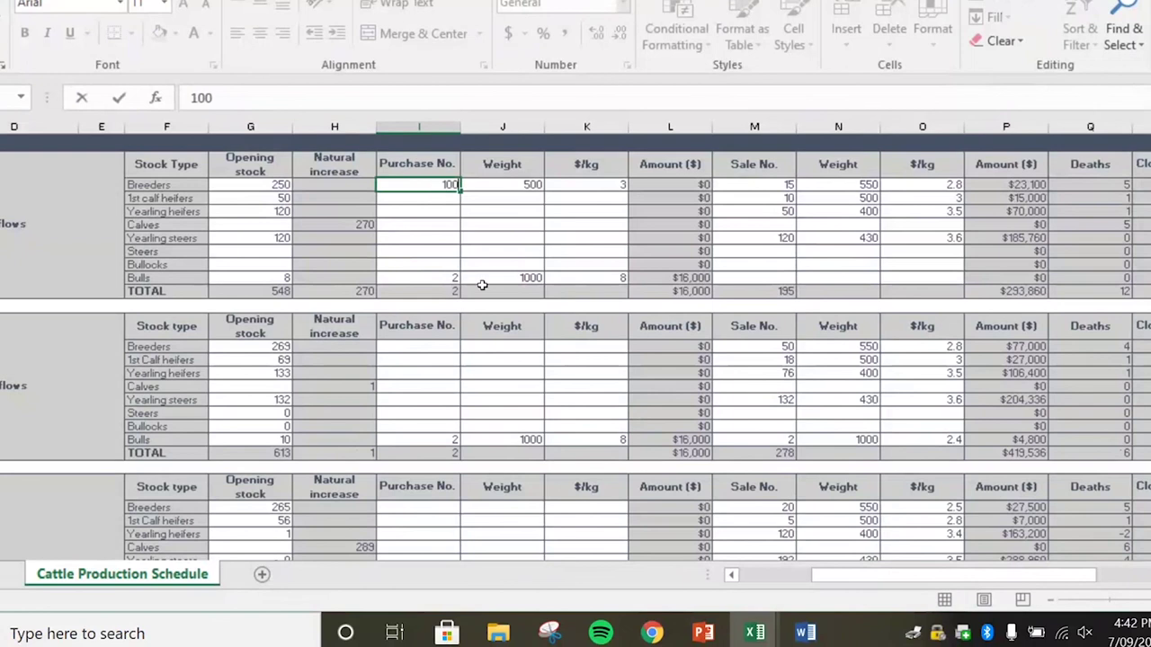
pyautogui.click(444, 240)
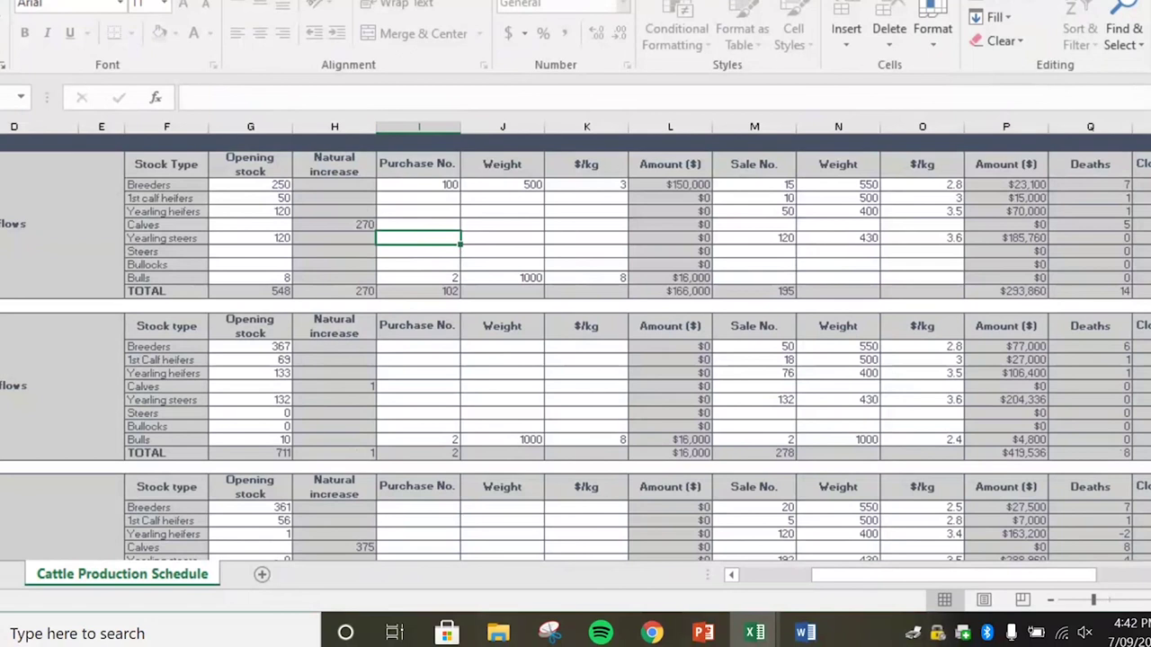
# - Switch to the Microsoft Teams meeting
pyautogui.hotkey('alt', 'Tab')
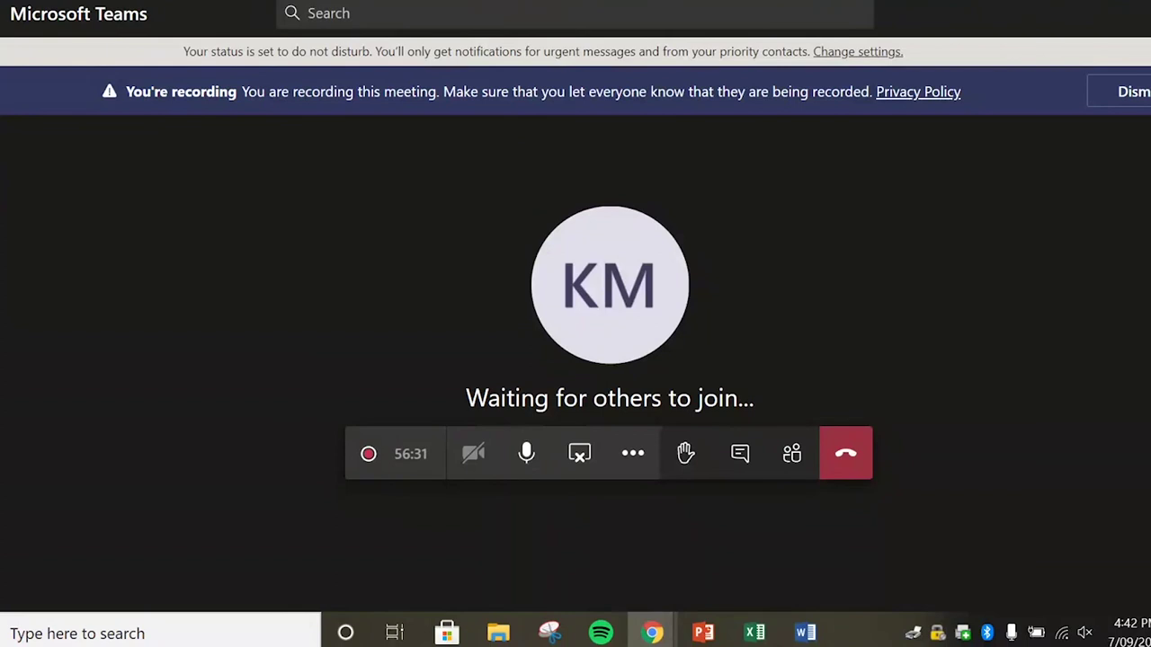